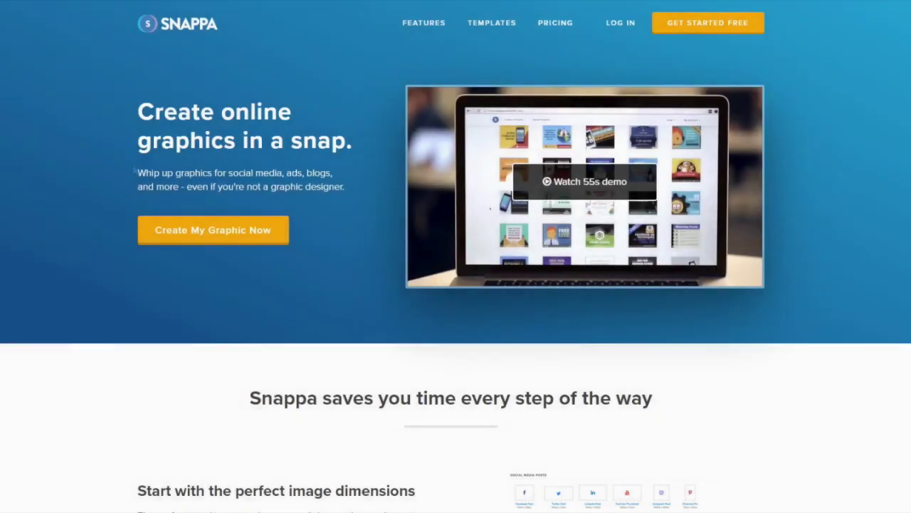
Scroll the YouTube Thumbnail page and highlight the recommended 1280 x 720 px resolution
{"action": "scroll", "coordinate": [230, 147], "scroll_direction": "down", "scroll_amount": 5}
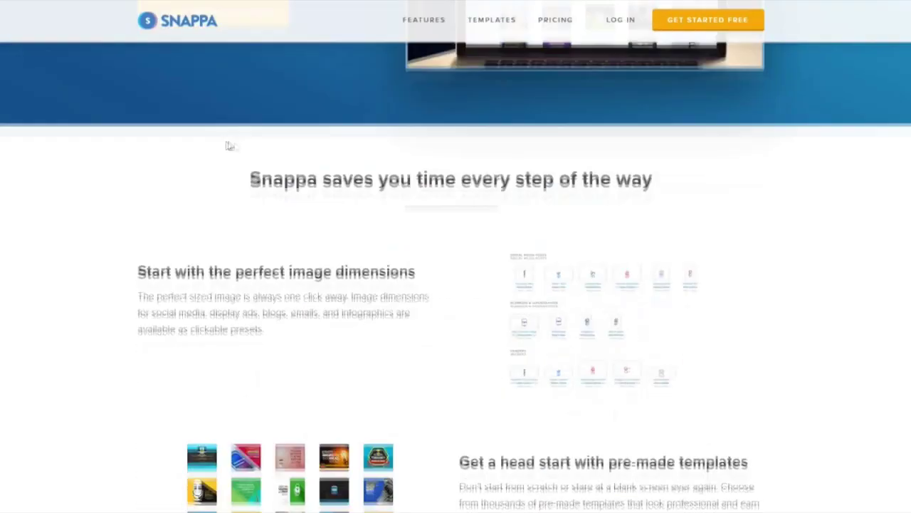
{"action": "scroll", "coordinate": [261, 289], "scroll_direction": "up", "scroll_amount": 5}
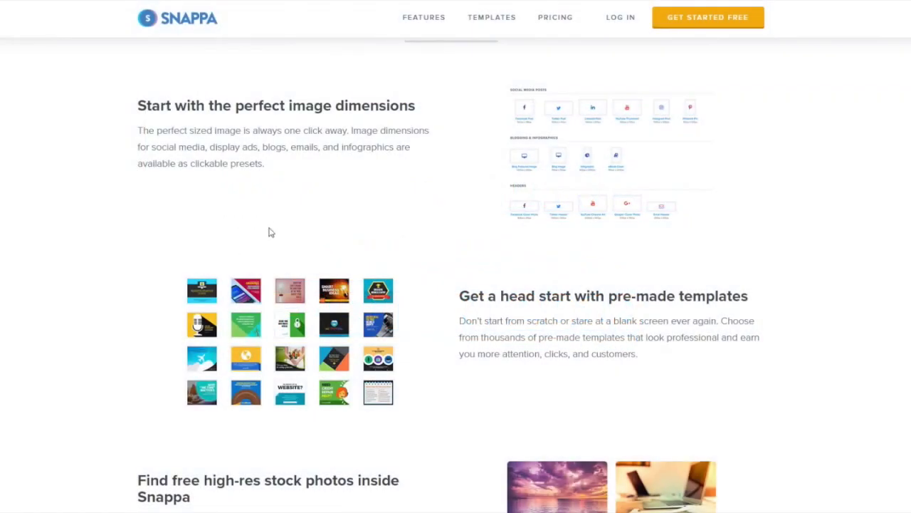
{"action": "scroll", "coordinate": [269, 232], "scroll_direction": "up", "scroll_amount": 5}
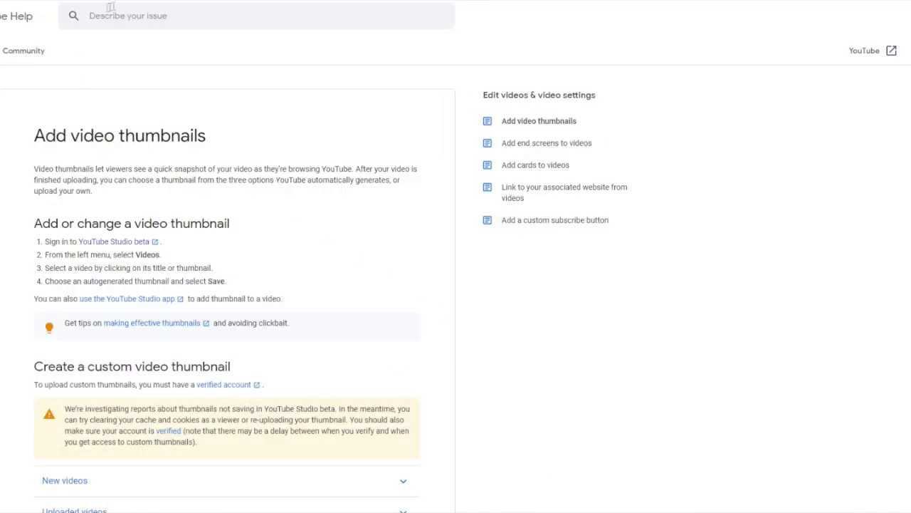
{"action": "scroll", "coordinate": [173, 156], "scroll_direction": "down", "scroll_amount": 1}
{"action": "scroll", "coordinate": [142, 214], "scroll_direction": "down", "scroll_amount": 1}
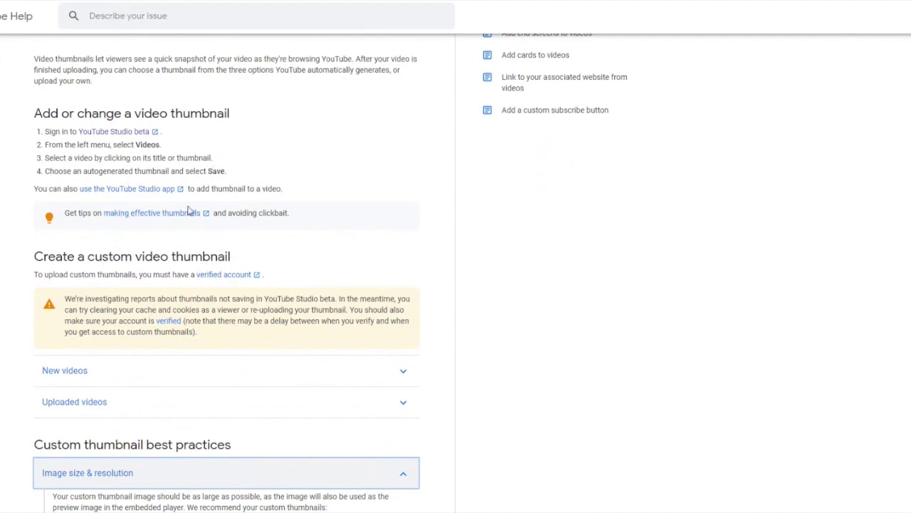
{"action": "scroll", "coordinate": [187, 210], "scroll_direction": "up", "scroll_amount": 2}
{"action": "scroll", "coordinate": [182, 211], "scroll_direction": "down", "scroll_amount": 5}
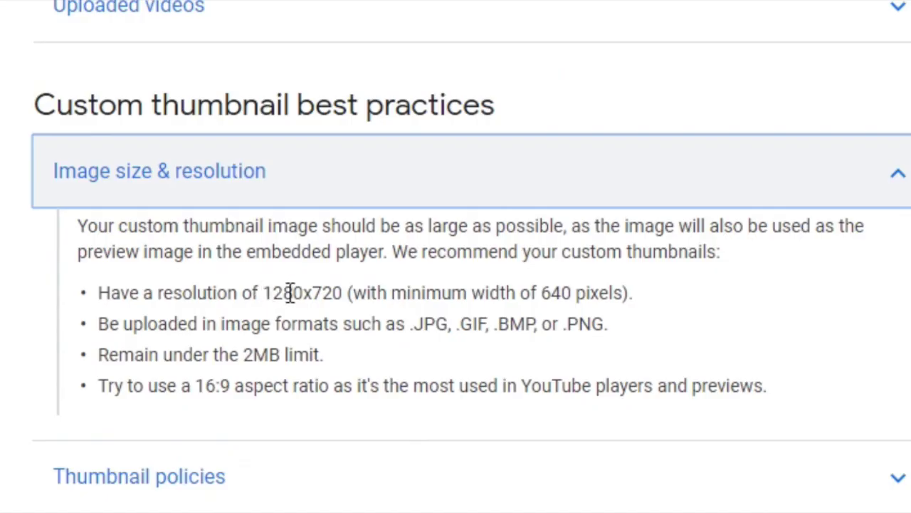
{"action": "left_click_drag", "start_coordinate": [342, 293], "coordinate": [285, 292]}
{"action": "left_click", "coordinate": [138, 255]}
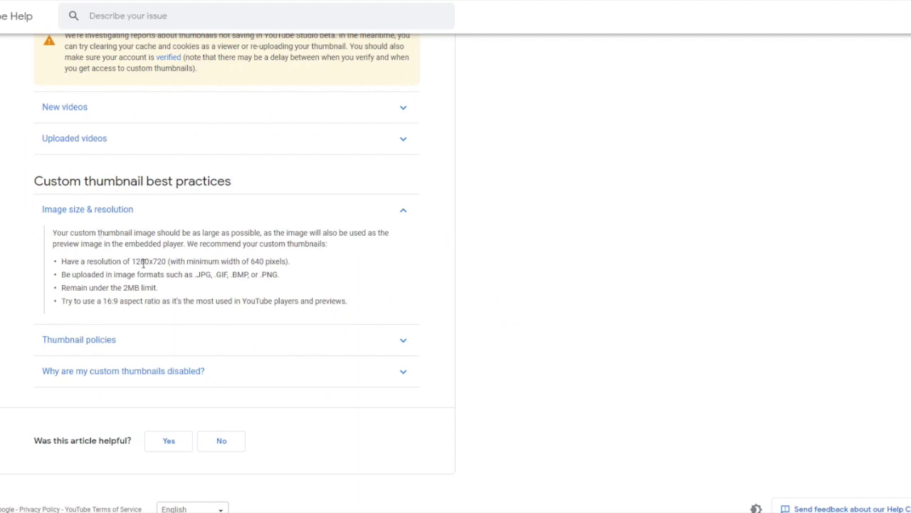
Scroll through the featured and grid YouTube Thumbnail templates
{"action": "scroll", "coordinate": [140, 253], "scroll_direction": "up", "scroll_amount": 1}
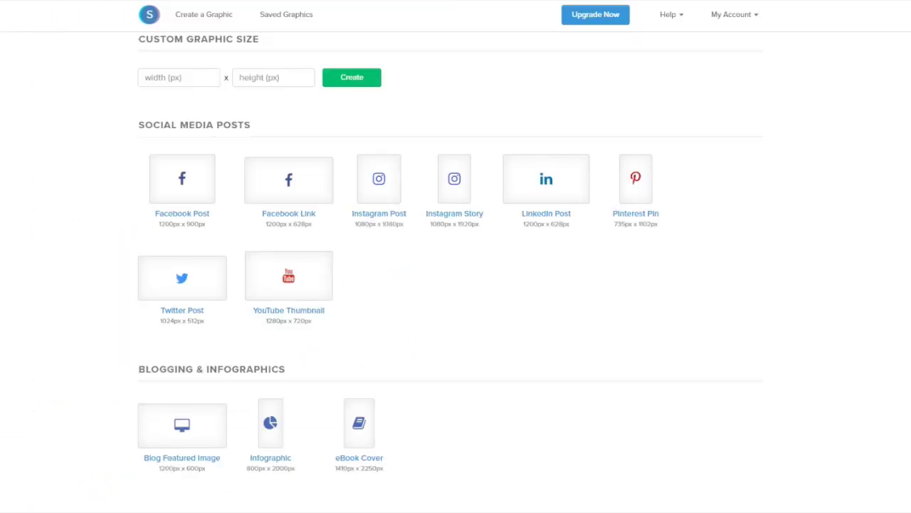
{"action": "scroll", "coordinate": [174, 142], "scroll_direction": "up", "scroll_amount": 2}
{"action": "scroll", "coordinate": [179, 142], "scroll_direction": "down", "scroll_amount": 3}
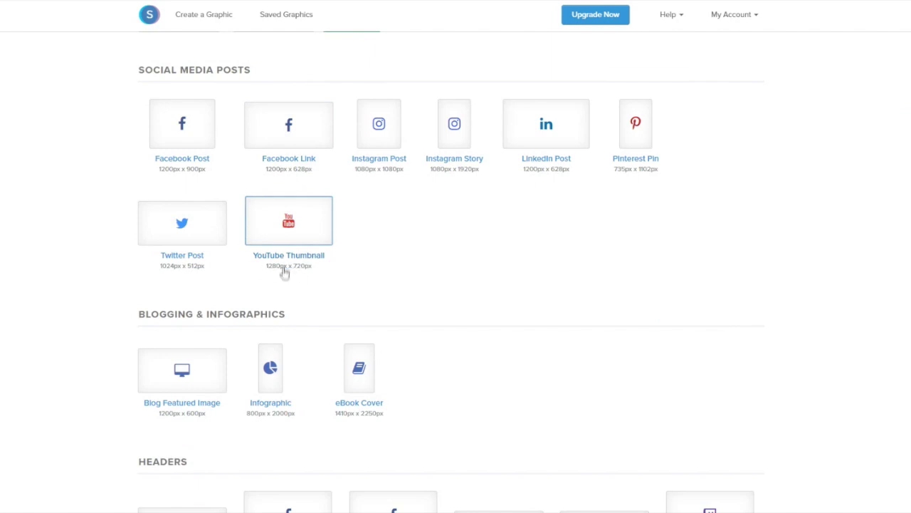
{"action": "scroll", "coordinate": [295, 266], "scroll_direction": "up", "scroll_amount": 2}
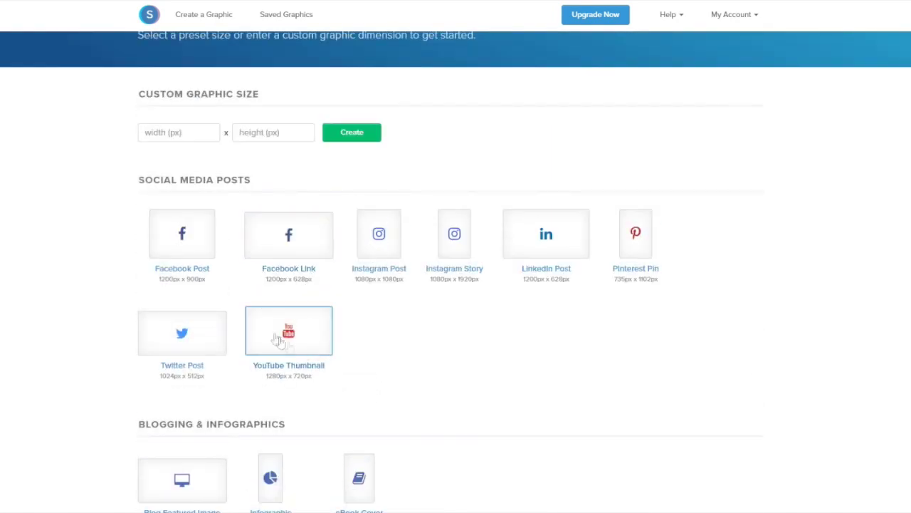
{"action": "scroll", "coordinate": [290, 319], "scroll_direction": "up", "scroll_amount": 1}
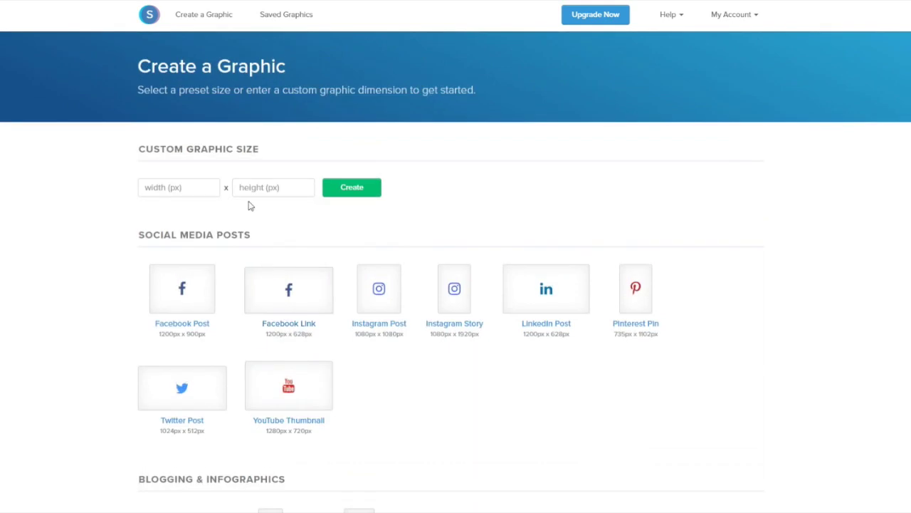
{"action": "scroll", "coordinate": [288, 176], "scroll_direction": "down", "scroll_amount": 2}
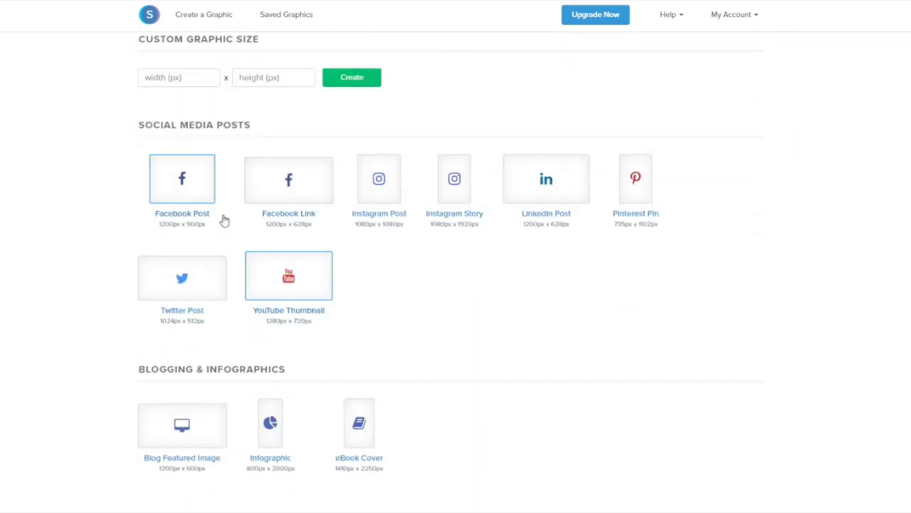
{"action": "scroll", "coordinate": [271, 203], "scroll_direction": "down", "scroll_amount": 1}
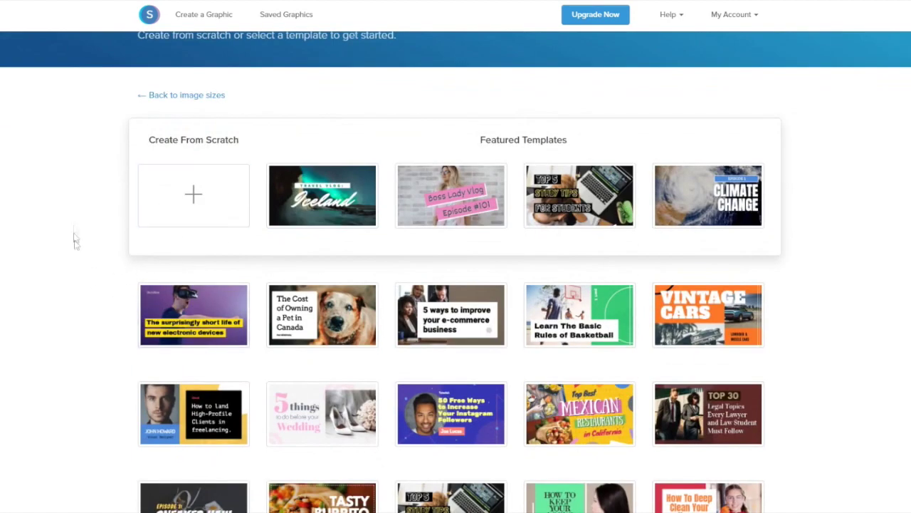
{"action": "scroll", "coordinate": [153, 217], "scroll_direction": "down", "scroll_amount": 3}
{"action": "scroll", "coordinate": [329, 194], "scroll_direction": "up", "scroll_amount": 2}
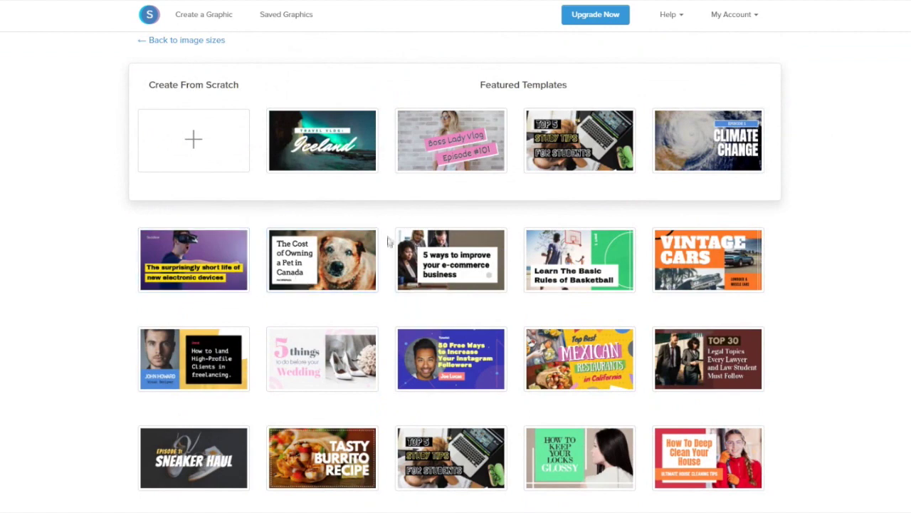
{"action": "scroll", "coordinate": [427, 235], "scroll_direction": "down", "scroll_amount": 5}
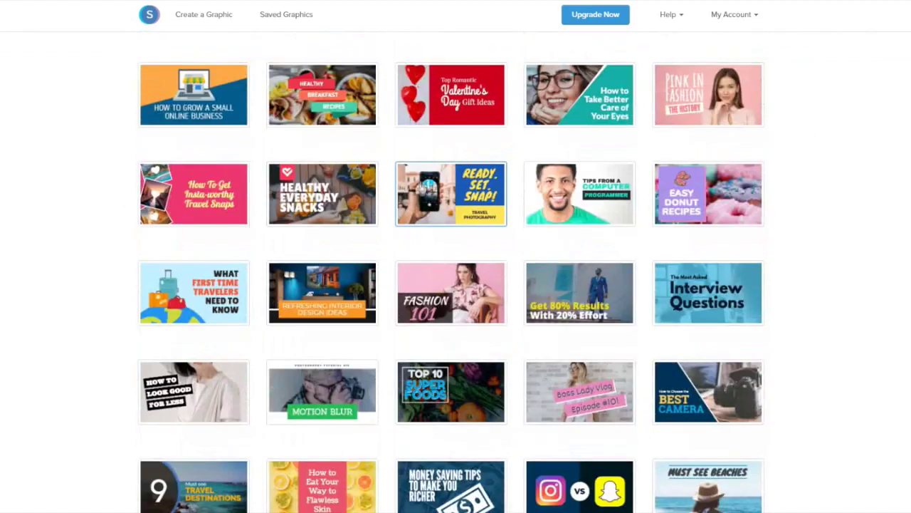
{"action": "scroll", "coordinate": [310, 130], "scroll_direction": "down", "scroll_amount": 5}
{"action": "scroll", "coordinate": [285, 171], "scroll_direction": "up", "scroll_amount": 7}
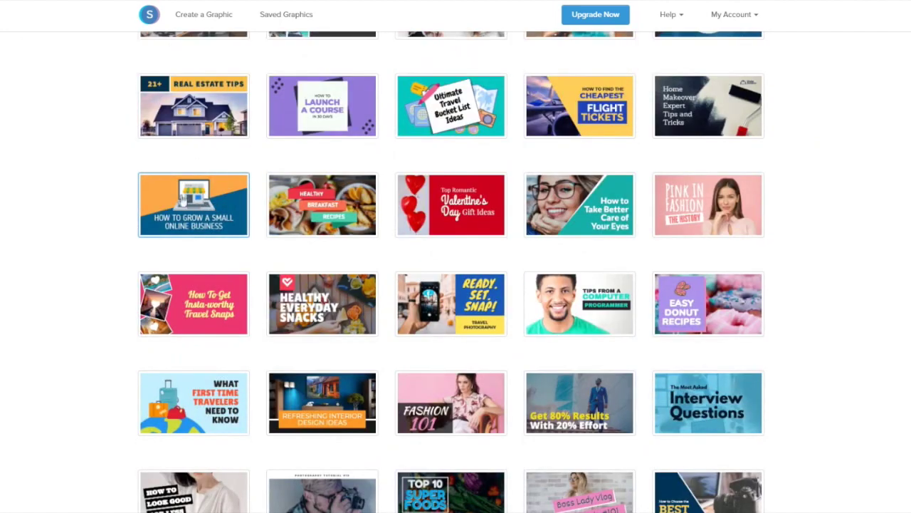
Open the How to Grow a Small Online Business template and retitle it 'HOW TO GAIN MORE FOLLOWERS ON YOUTUBE'
{"action": "left_click", "coordinate": [198, 204]}
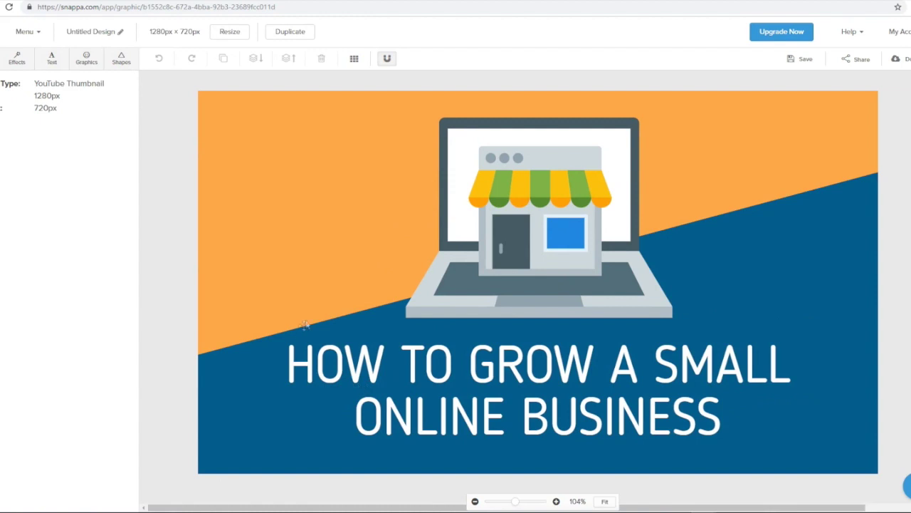
{"action": "left_click", "coordinate": [323, 363]}
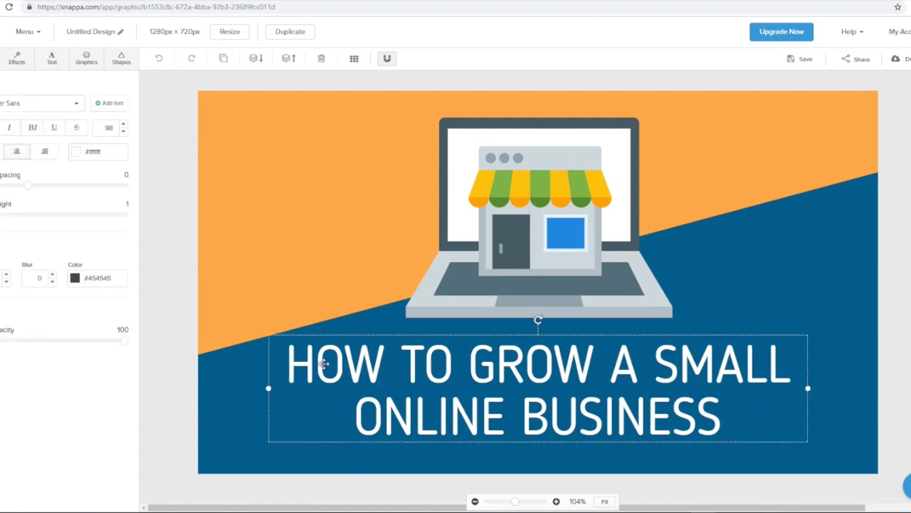
{"action": "double_click", "coordinate": [294, 361]}
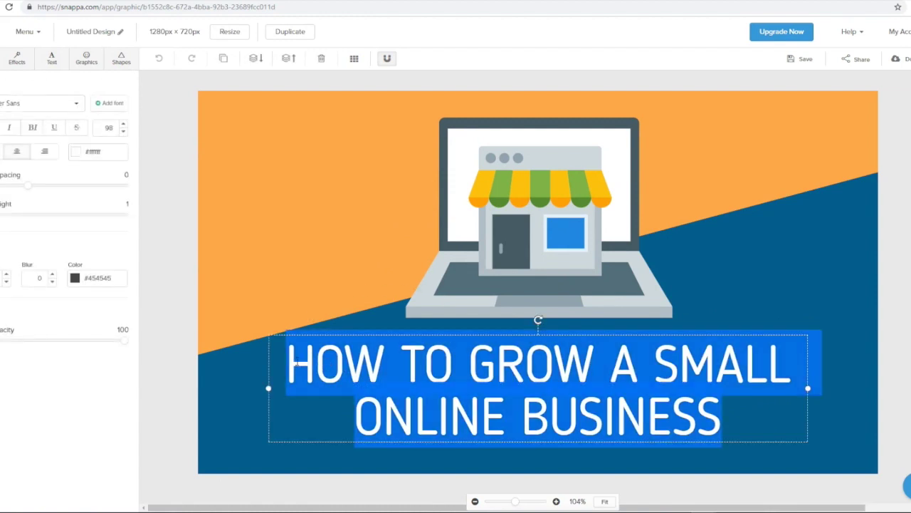
{"action": "type", "text": "H"}
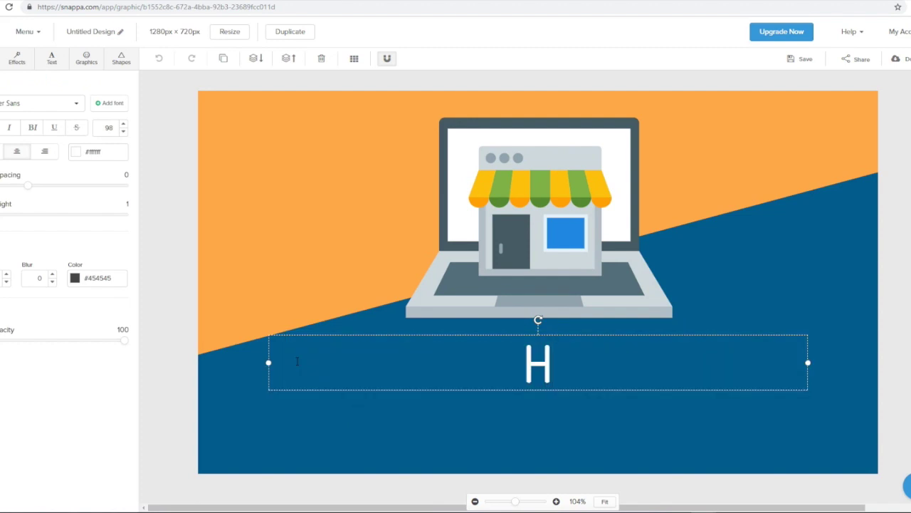
{"action": "type", "text": "OW TO GAIN"}
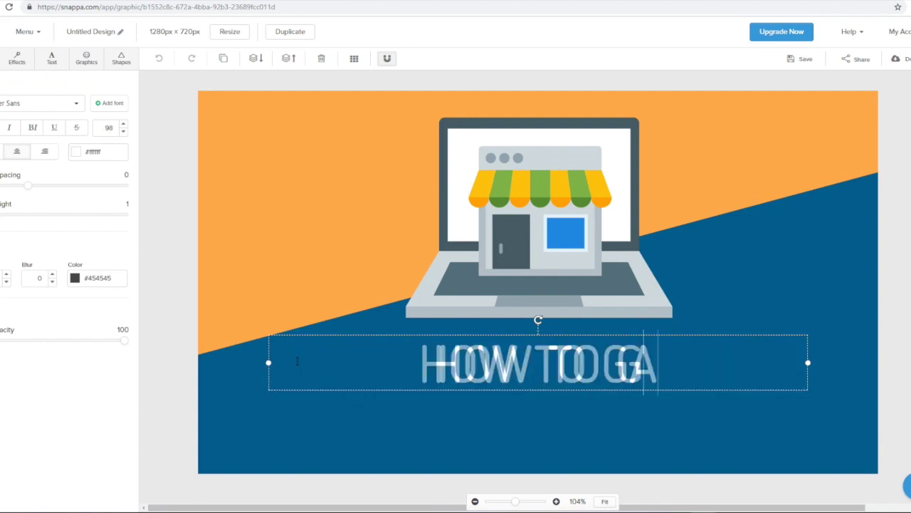
{"action": "type", "text": " MORE FOLOO"}
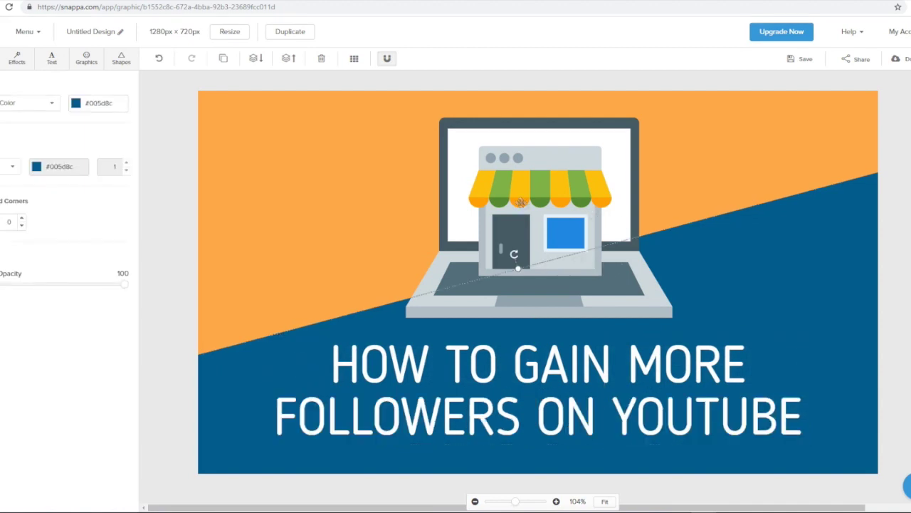
Remove the storefront picture from the laptop screen
{"action": "left_click", "coordinate": [520, 202]}
{"action": "left_click_drag", "start_coordinate": [521, 203], "coordinate": [620, 199]}
{"action": "mouse_move", "coordinate": [509, 174]}
{"action": "left_mouse_down"}
{"action": "mouse_move", "coordinate": [541, 192]}
{"action": "mouse_move", "coordinate": [534, 159]}
{"action": "mouse_move", "coordinate": [525, 166]}
{"action": "left_mouse_up"}
{"action": "key", "text": "ctrl+z"}
{"action": "key", "text": "ctrl+z"}
{"action": "key", "text": "ctrl+z"}
{"action": "key", "text": "ctrl+z"}
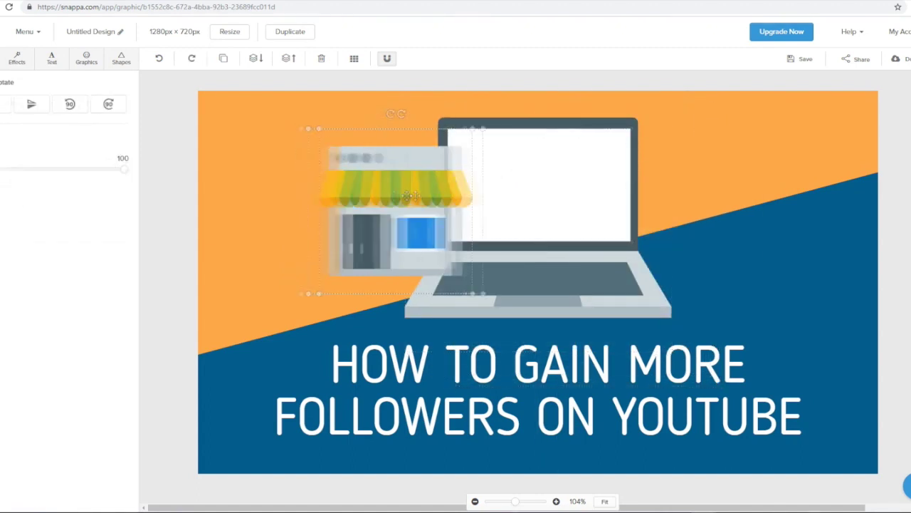
{"action": "left_click_drag", "start_coordinate": [387, 193], "coordinate": [387, 191]}
{"action": "key", "text": "Delete"}
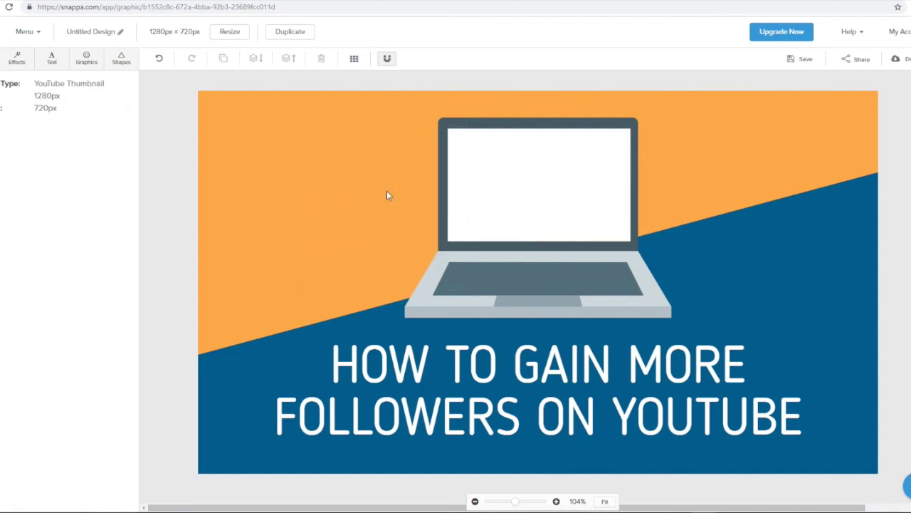
Search the graphics for YOUTUBE and place the red YouTube icon on the laptop screen
{"action": "left_click", "coordinate": [82, 61]}
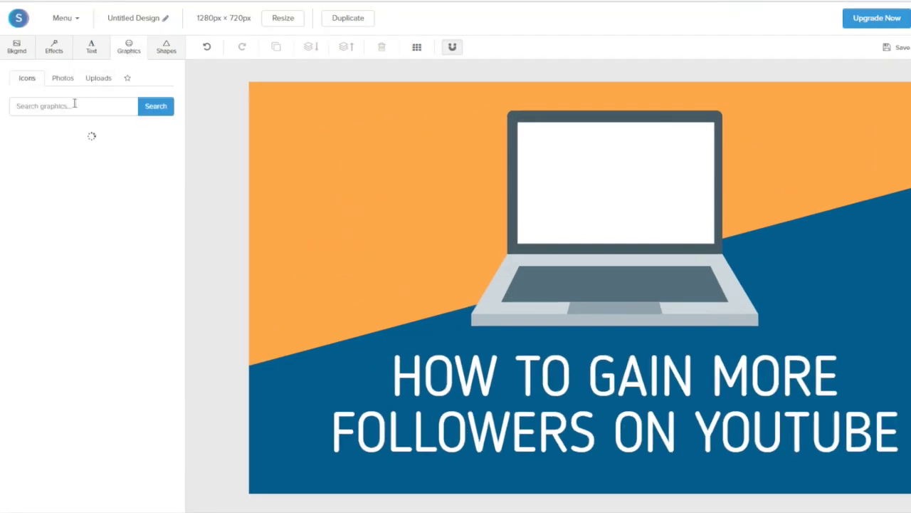
{"action": "type", "text": "YO"}
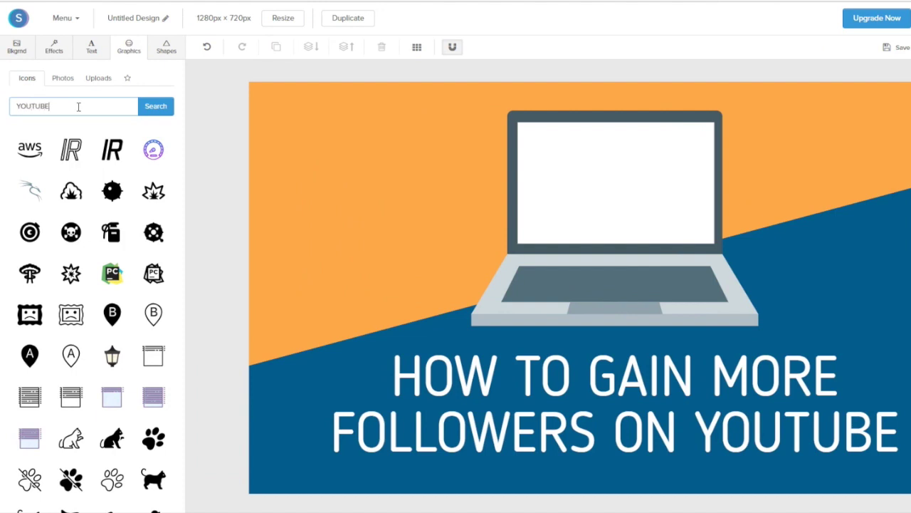
{"action": "type", "text": "UTUBE"}
{"action": "key", "text": "Return"}
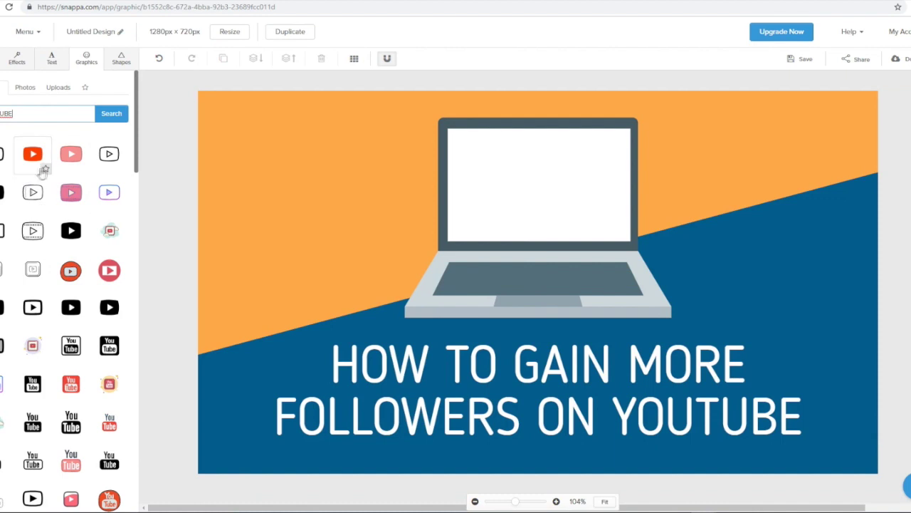
{"action": "left_click", "coordinate": [34, 158]}
{"action": "left_click_drag", "start_coordinate": [534, 302], "coordinate": [519, 193]}
{"action": "left_click", "coordinate": [397, 185]}
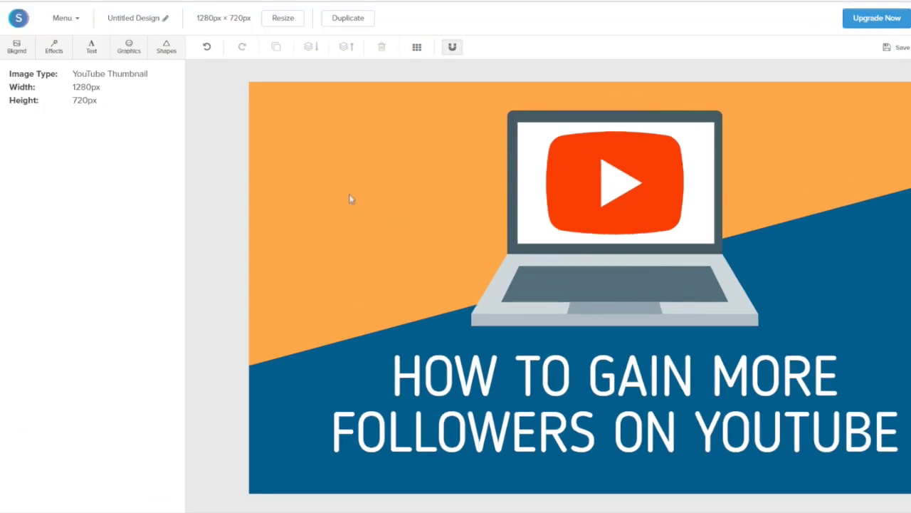
Recolour the blue diagonal background shape red
{"action": "left_click", "coordinate": [836, 250]}
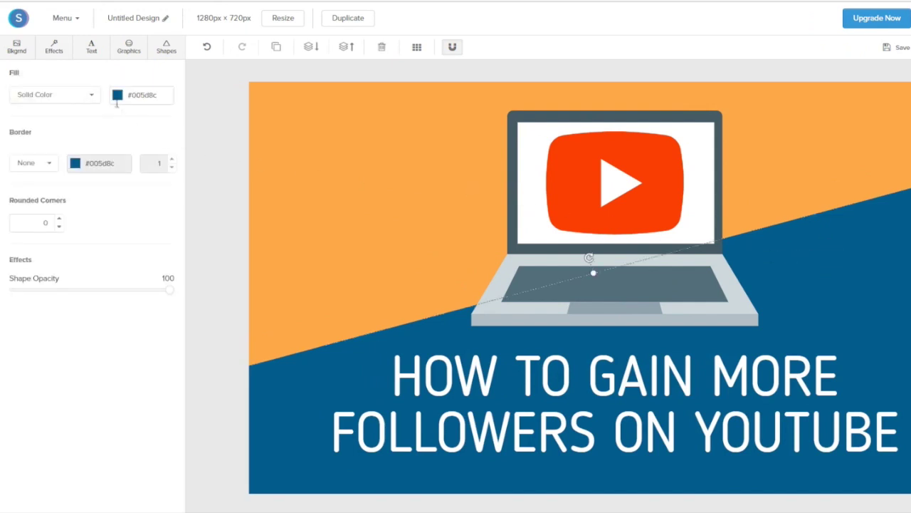
{"action": "left_click", "coordinate": [119, 97]}
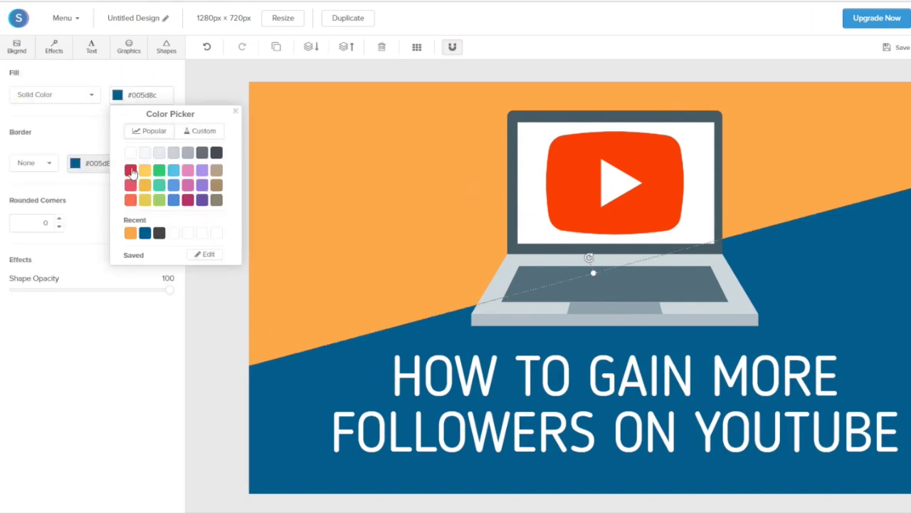
{"action": "left_click", "coordinate": [130, 172]}
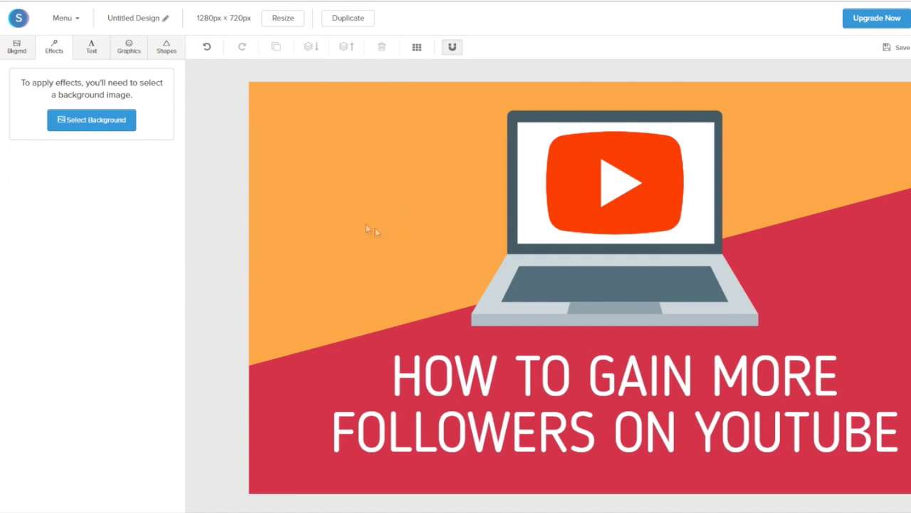
Set the design's background colour to white
{"action": "left_click", "coordinate": [17, 50]}
{"action": "left_click", "coordinate": [131, 100]}
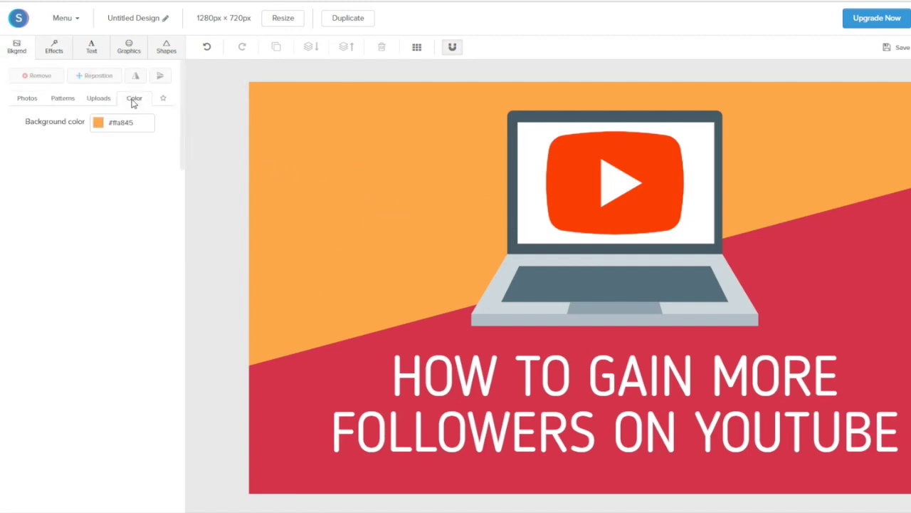
{"action": "left_click", "coordinate": [100, 124]}
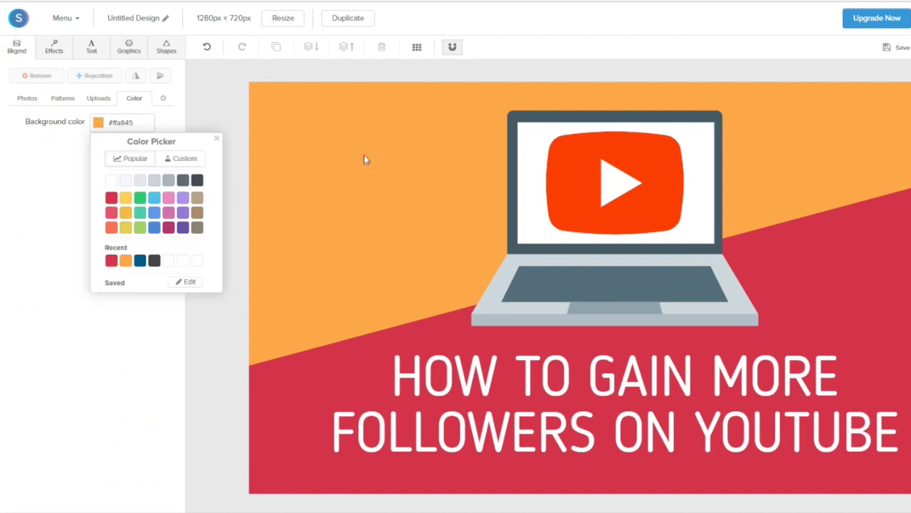
{"action": "left_click", "coordinate": [112, 180]}
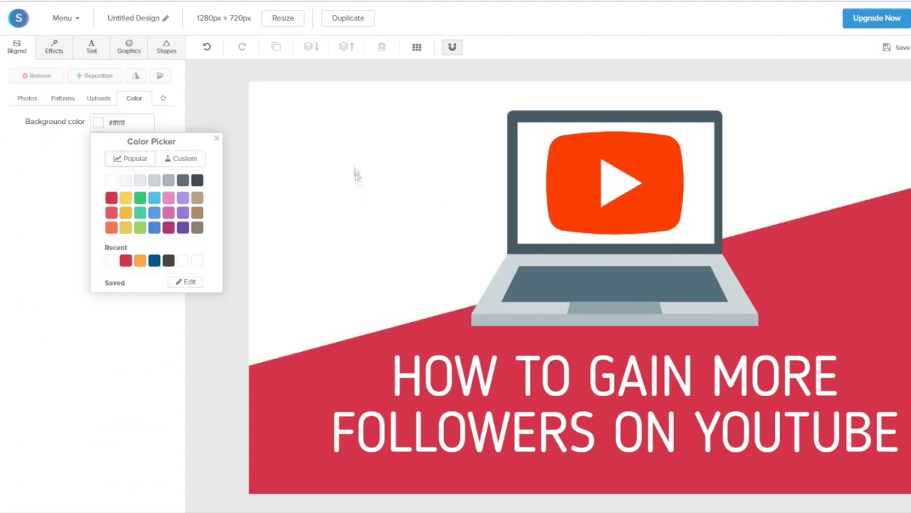
{"action": "left_click", "coordinate": [360, 193]}
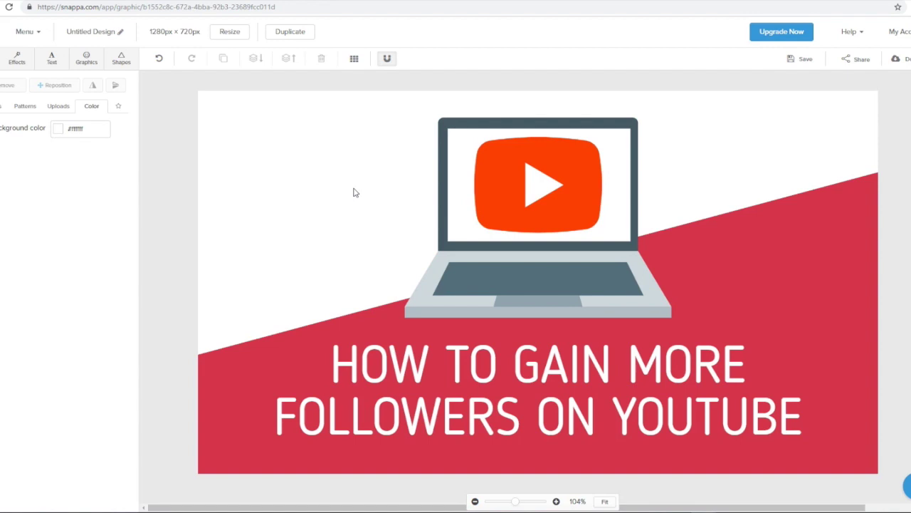
Deselect the background and save the laptop thumbnail design
{"action": "left_click", "coordinate": [909, 230]}
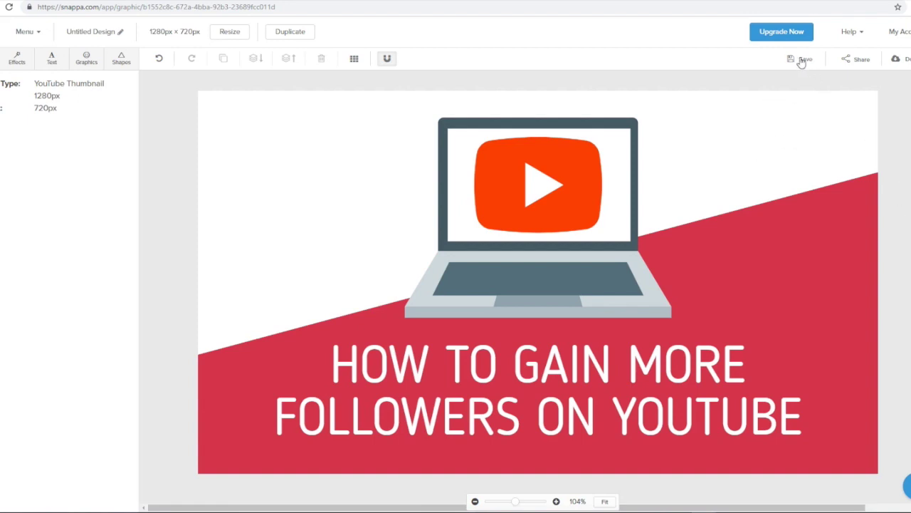
{"action": "left_click", "coordinate": [896, 60]}
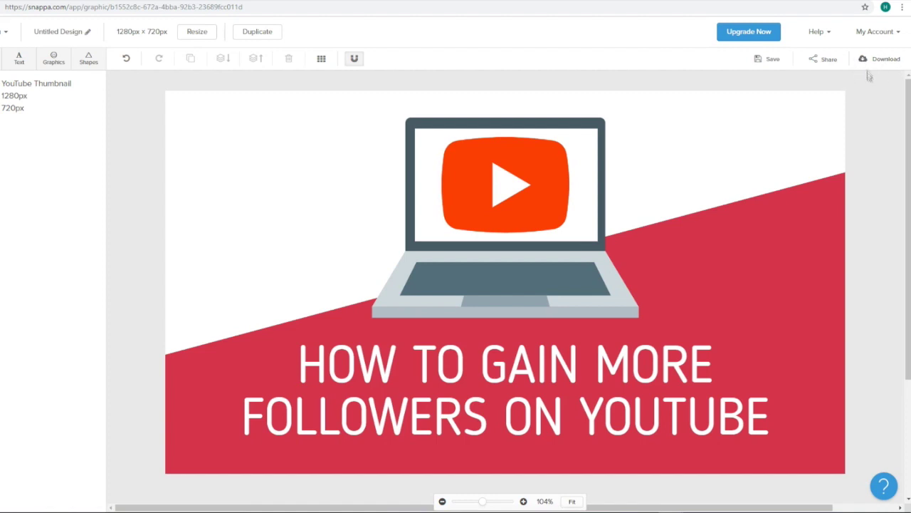
Download the design as a high-res PNG and open the downloaded image
{"action": "left_click", "coordinate": [864, 61]}
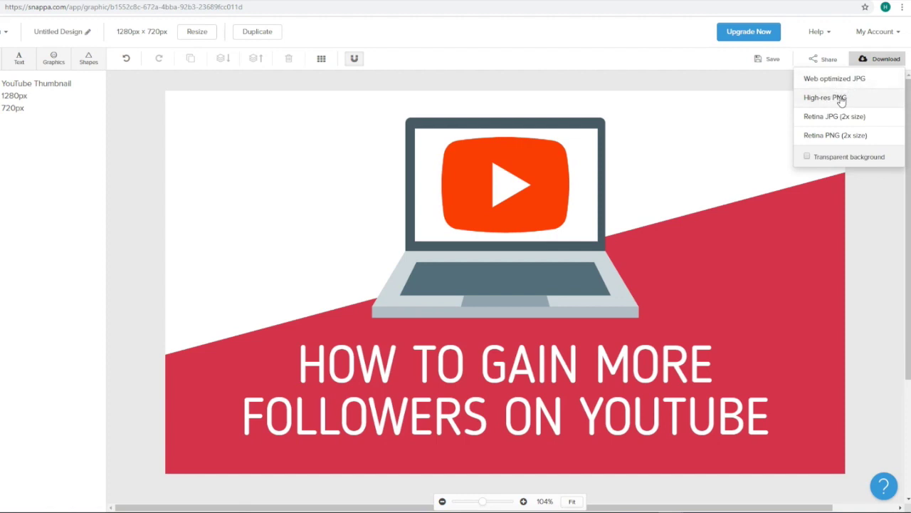
{"action": "left_click", "coordinate": [839, 100]}
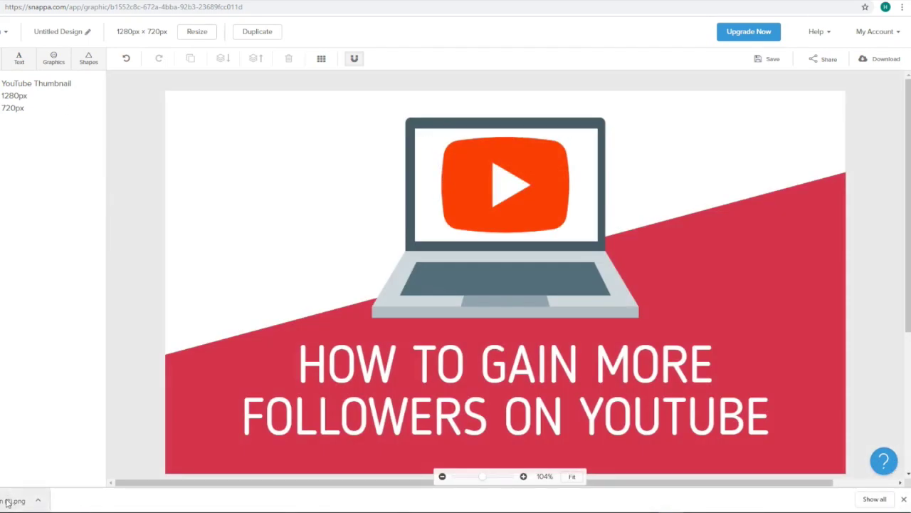
{"action": "left_click", "coordinate": [9, 501]}
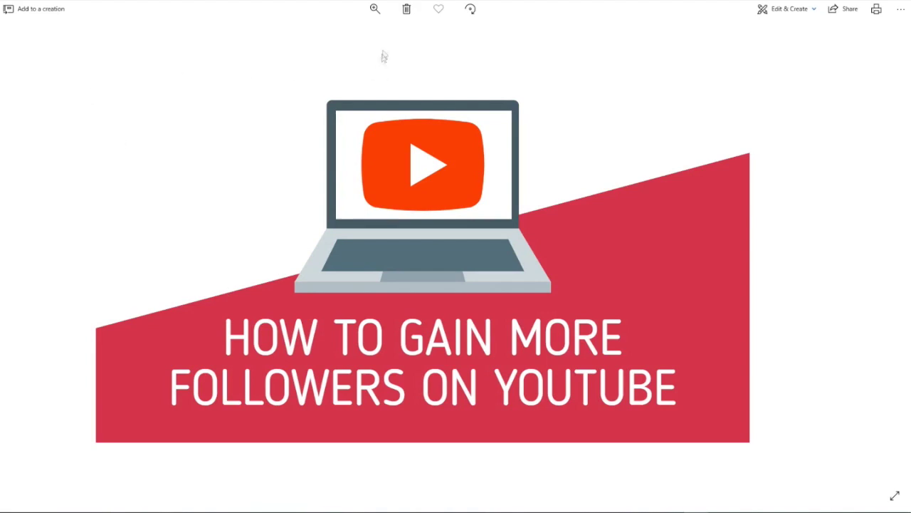
Zoom the downloaded image in Photos, then return to the browser's template gallery
{"action": "left_click", "coordinate": [375, 9]}
{"action": "scroll", "coordinate": [398, 186], "scroll_direction": "up", "scroll_amount": 3}
{"action": "scroll", "coordinate": [398, 186], "scroll_direction": "down", "scroll_amount": 3}
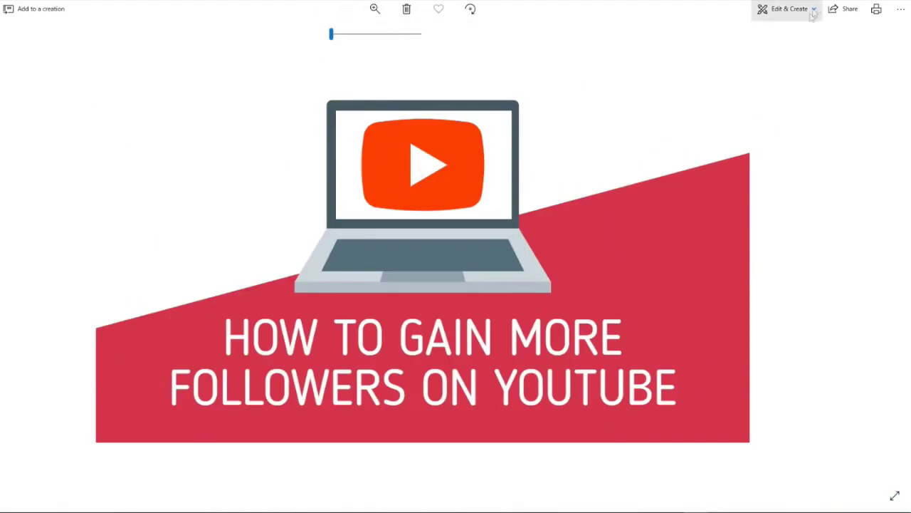
{"action": "key", "text": "alt+Tab"}
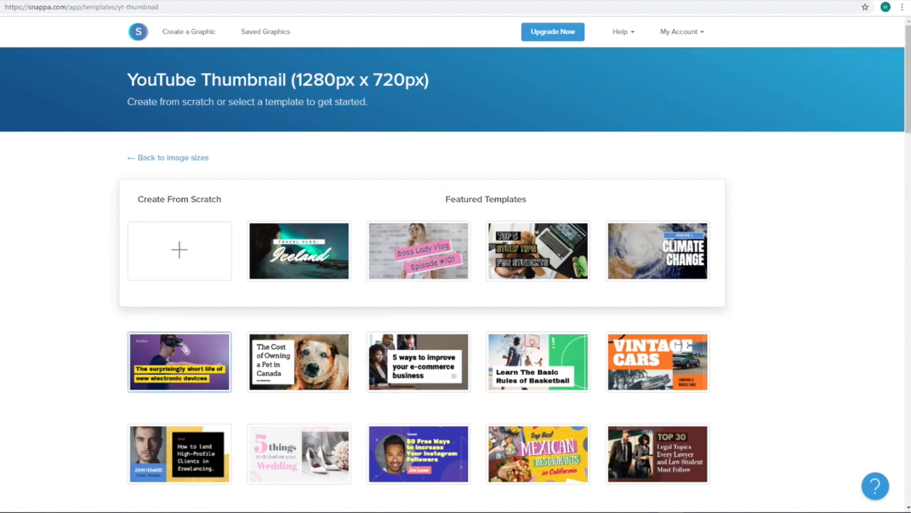
Start a blank 1280 x 720 design with a 'marketing' laptops-on-desk stock photo as background
{"action": "left_click", "coordinate": [159, 248]}
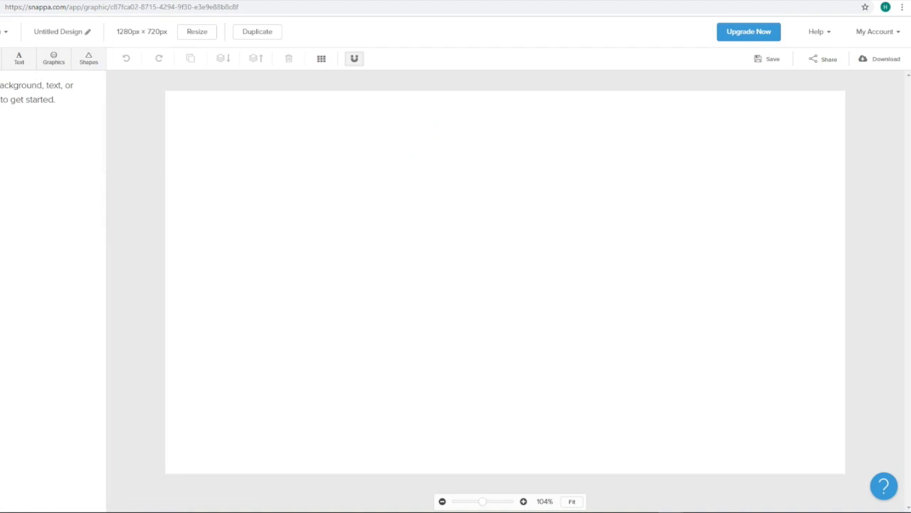
{"action": "left_click", "coordinate": [14, 60]}
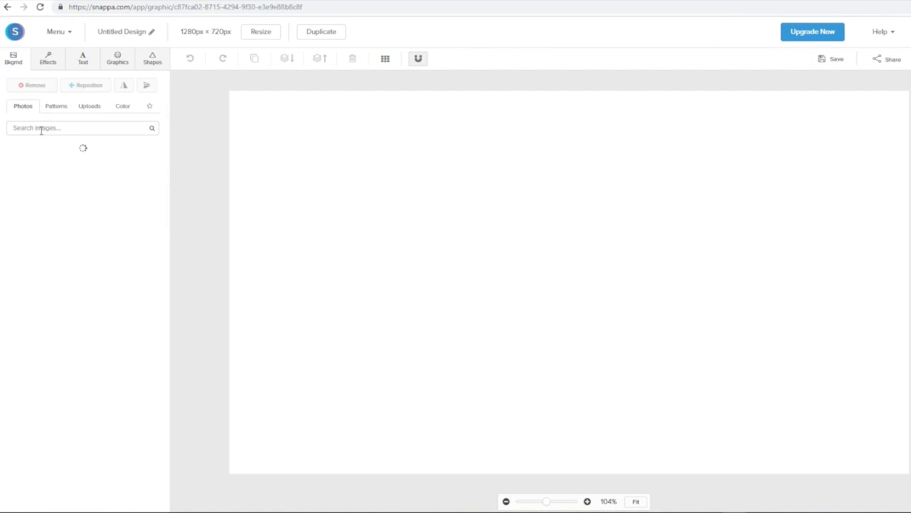
{"action": "left_click", "coordinate": [63, 130]}
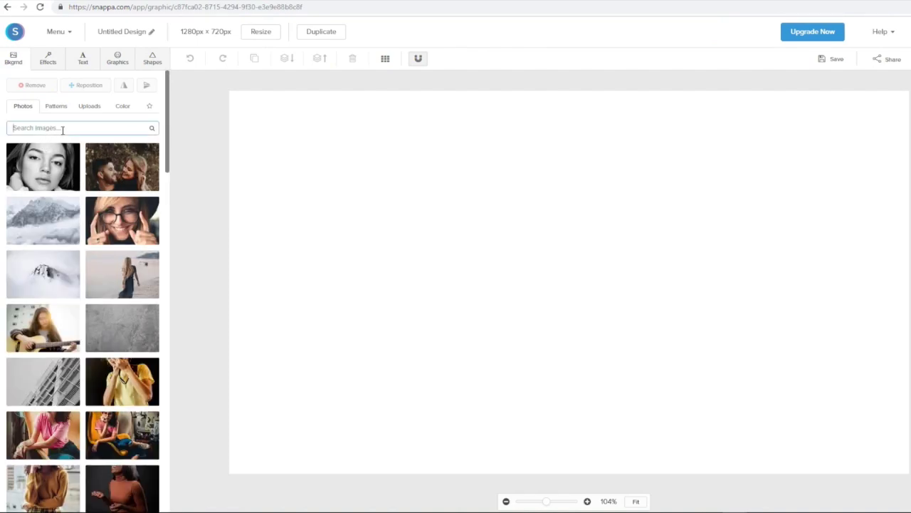
{"action": "type", "text": "mak"}
{"action": "type", "text": "keting"}
{"action": "key", "text": "Return"}
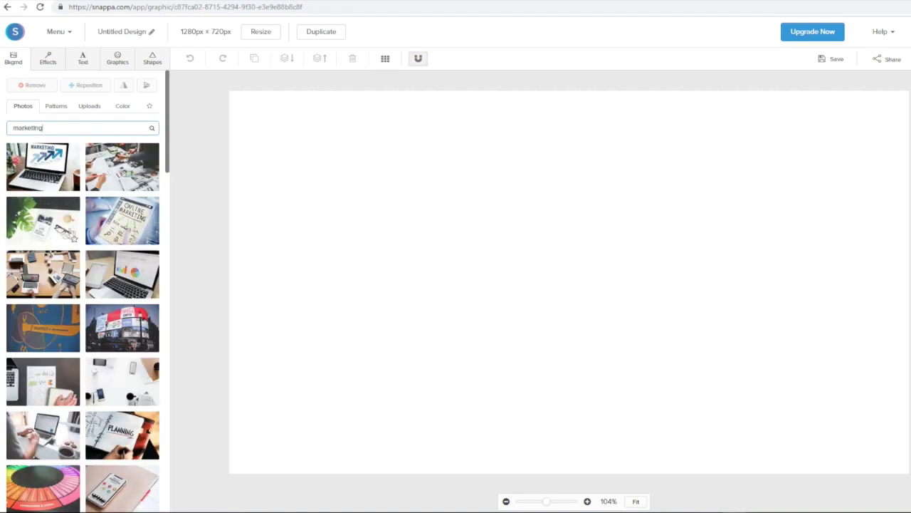
{"action": "left_click", "coordinate": [46, 277]}
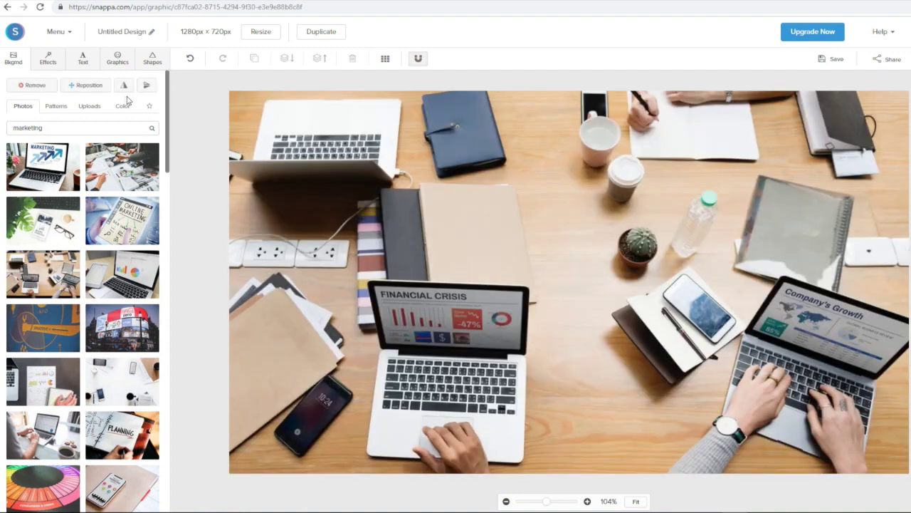
Give the background photo a blue colour overlay of about 93 and a blur of 10
{"action": "left_click", "coordinate": [47, 58]}
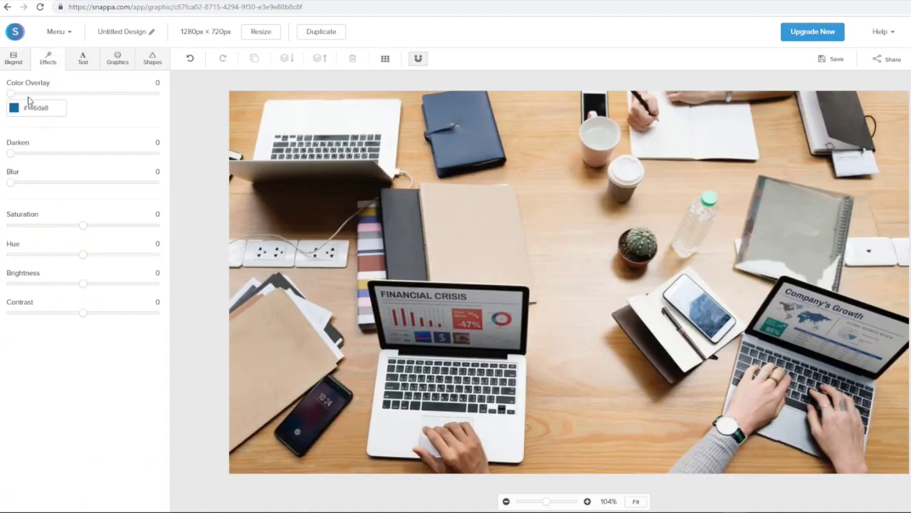
{"action": "left_click_drag", "start_coordinate": [11, 98], "coordinate": [130, 95]}
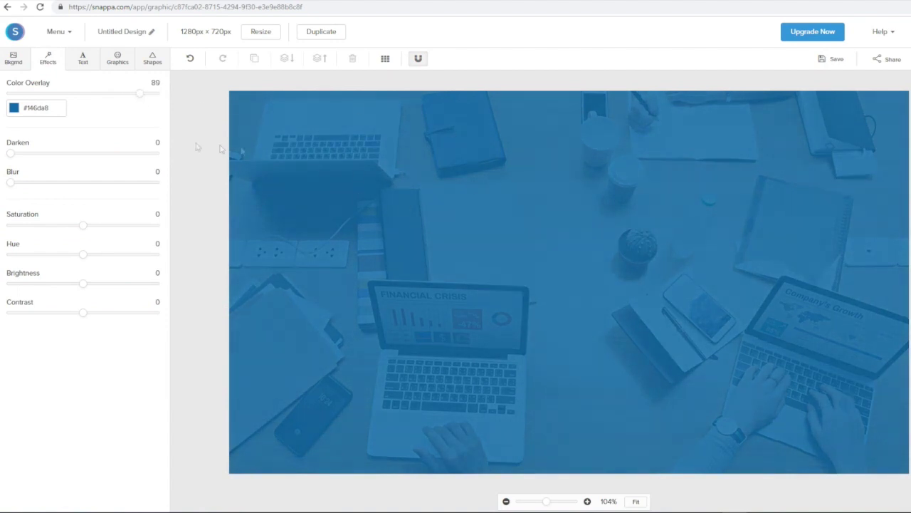
{"action": "left_click_drag", "start_coordinate": [11, 185], "coordinate": [40, 184]}
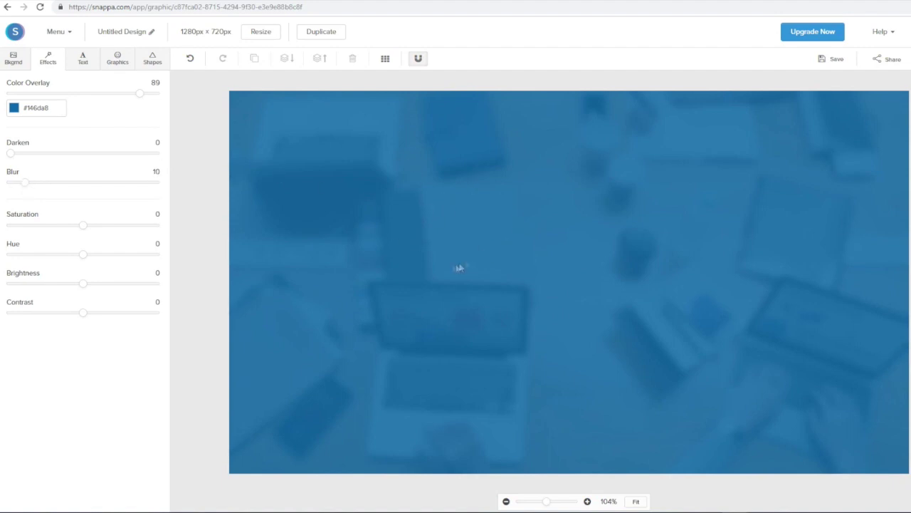
{"action": "left_click_drag", "start_coordinate": [140, 102], "coordinate": [145, 99]}
Add a filled rectangle, enlarge it with its corner handles and centre it on the canvas
{"action": "left_click", "coordinate": [151, 59]}
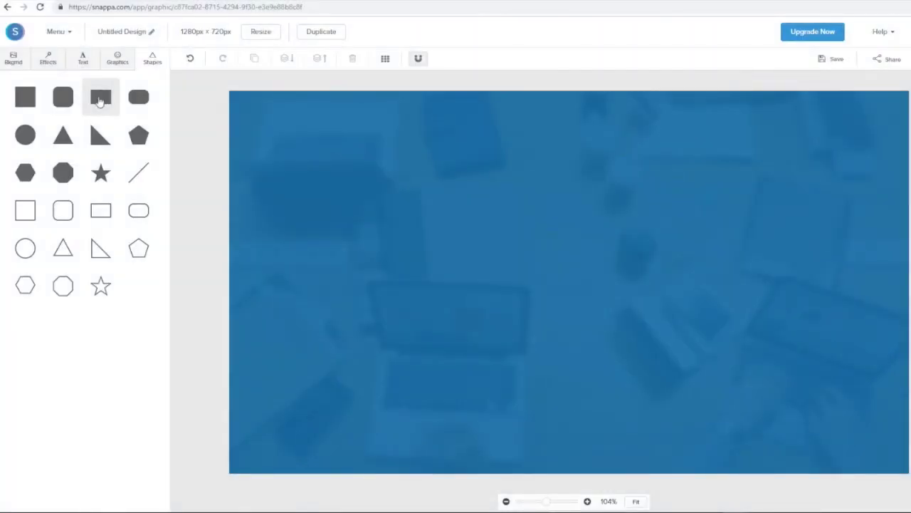
{"action": "left_click", "coordinate": [100, 102]}
{"action": "left_click_drag", "start_coordinate": [492, 244], "coordinate": [347, 192]}
{"action": "left_click_drag", "start_coordinate": [648, 321], "coordinate": [808, 402]}
{"action": "left_click_drag", "start_coordinate": [607, 316], "coordinate": [596, 311]}
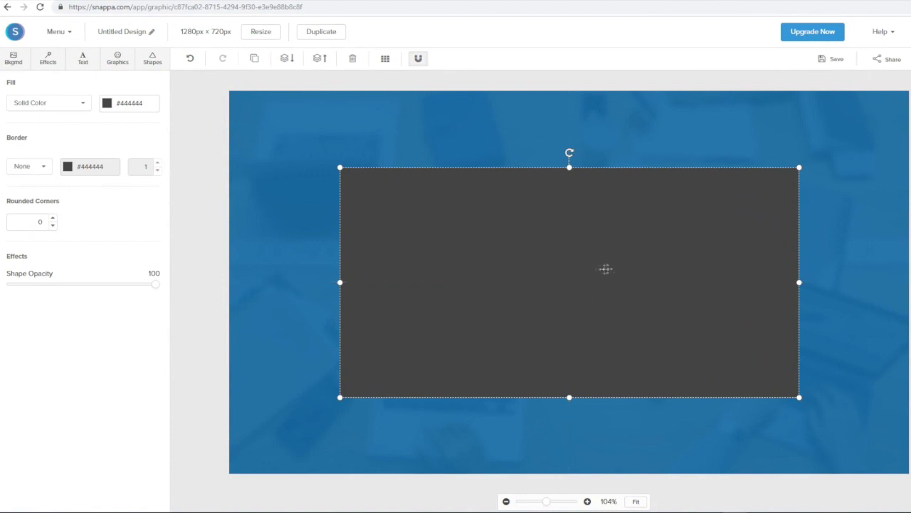
{"action": "left_click", "coordinate": [486, 123]}
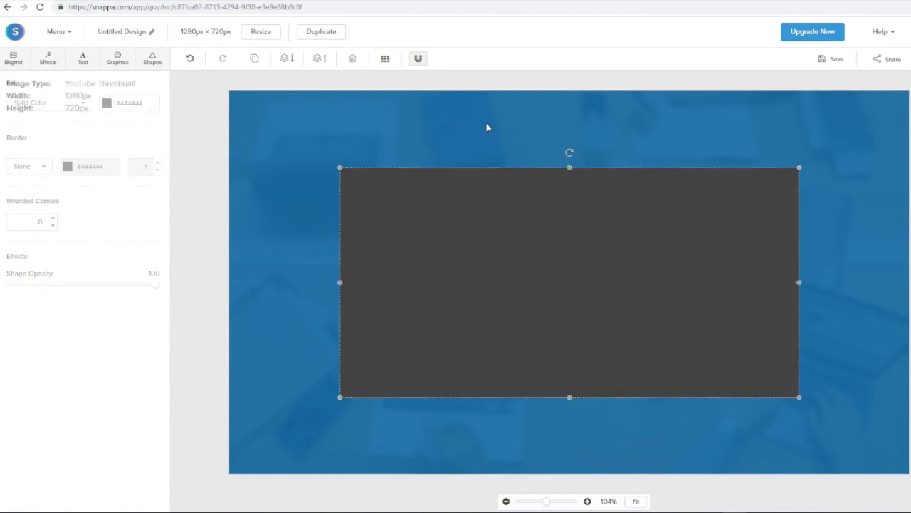
{"action": "left_click", "coordinate": [458, 198]}
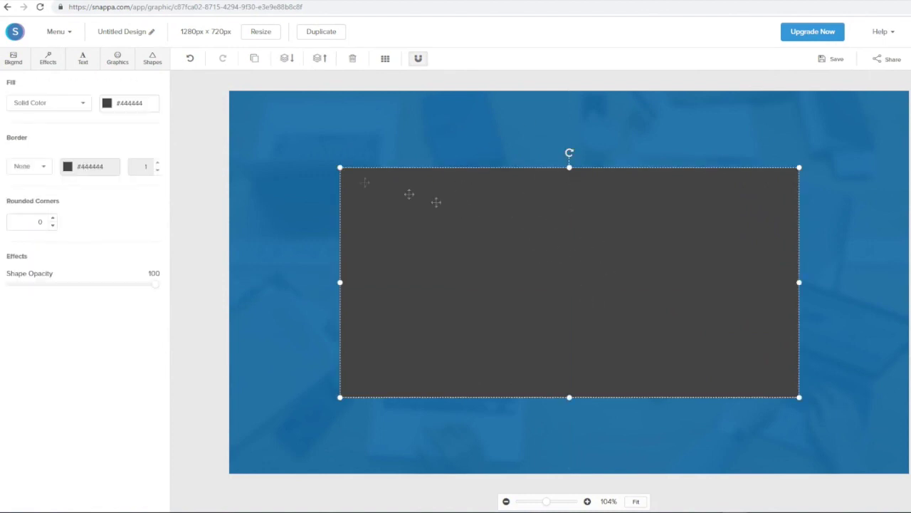
Fill the rectangle with light blue #4fc1e9 after trying purple and yellow
{"action": "left_click", "coordinate": [107, 104]}
{"action": "left_click", "coordinate": [158, 175]}
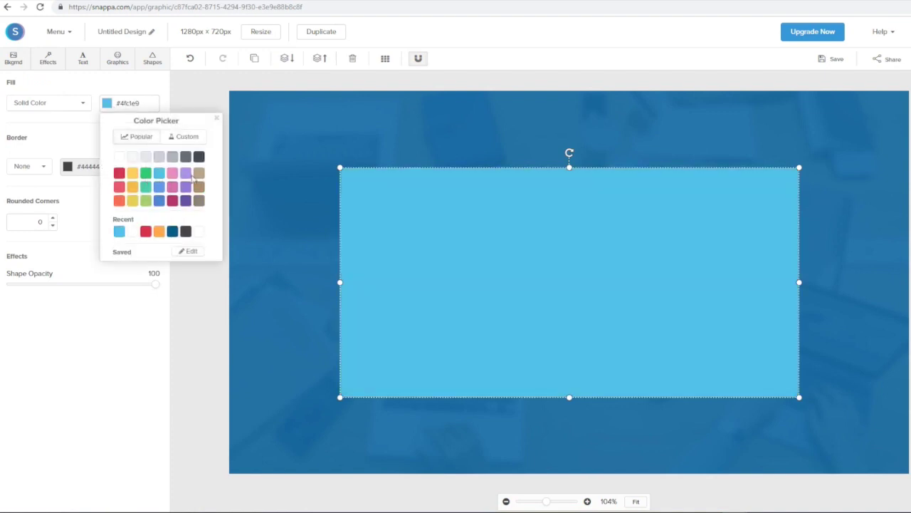
{"action": "left_click", "coordinate": [186, 175]}
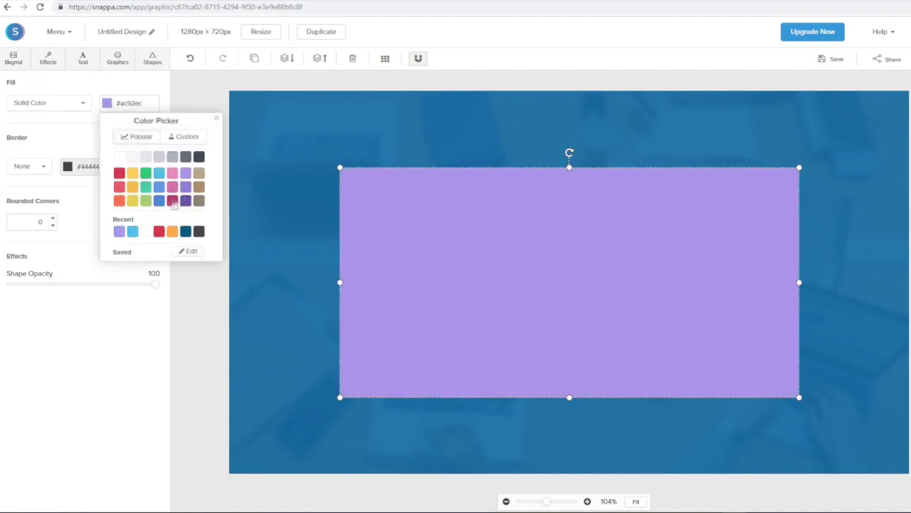
{"action": "left_click", "coordinate": [136, 201]}
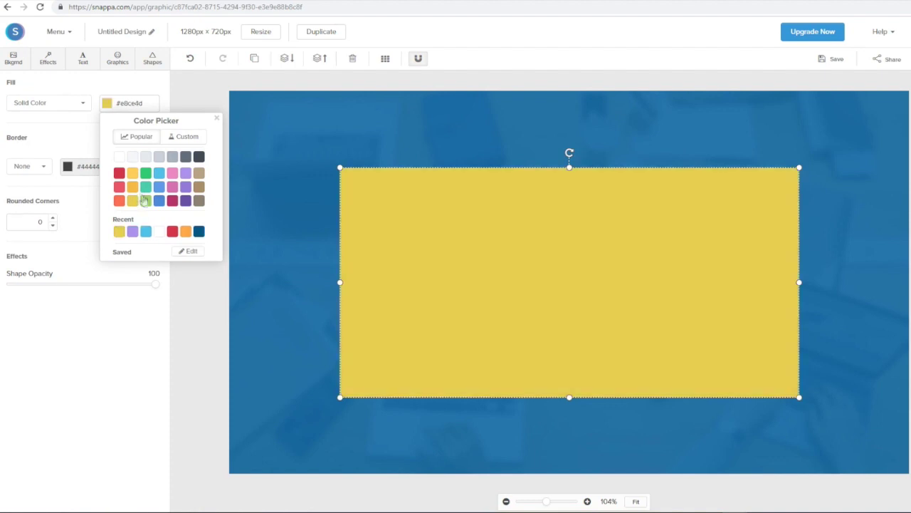
{"action": "left_click", "coordinate": [159, 174]}
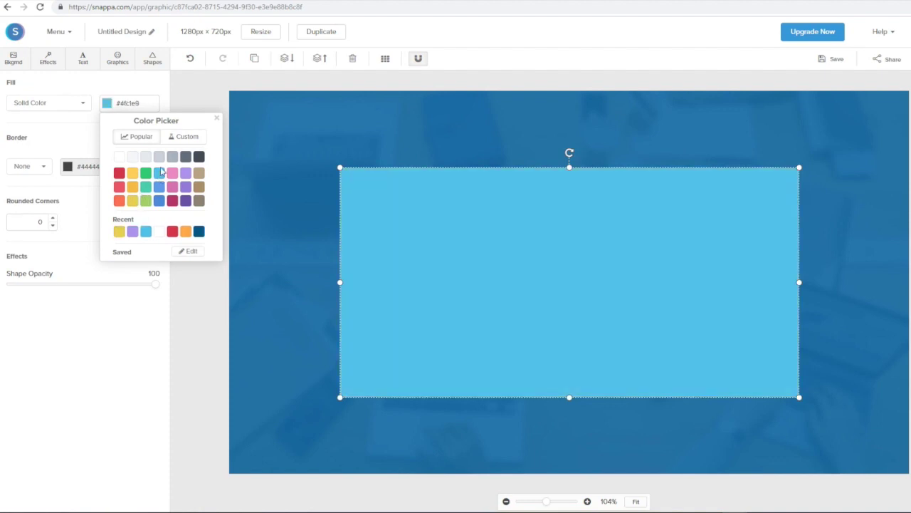
{"action": "left_click", "coordinate": [146, 80]}
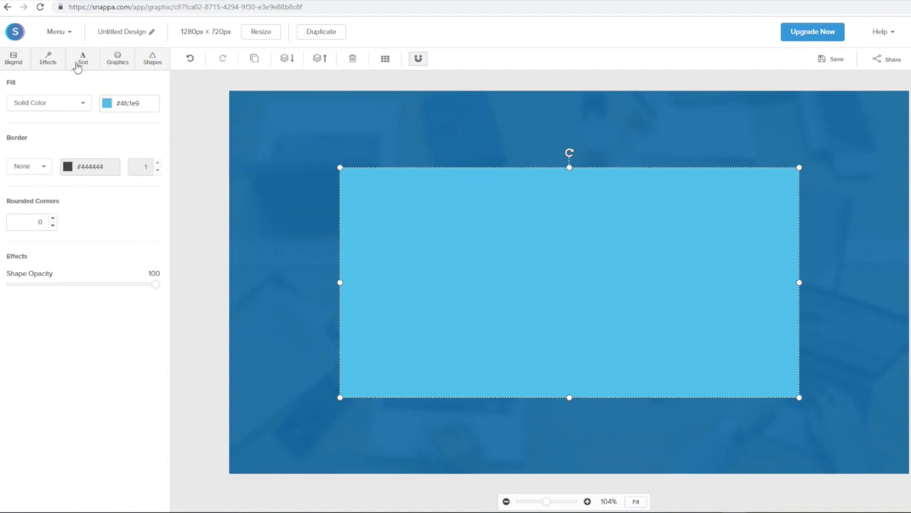
{"action": "left_click", "coordinate": [84, 63]}
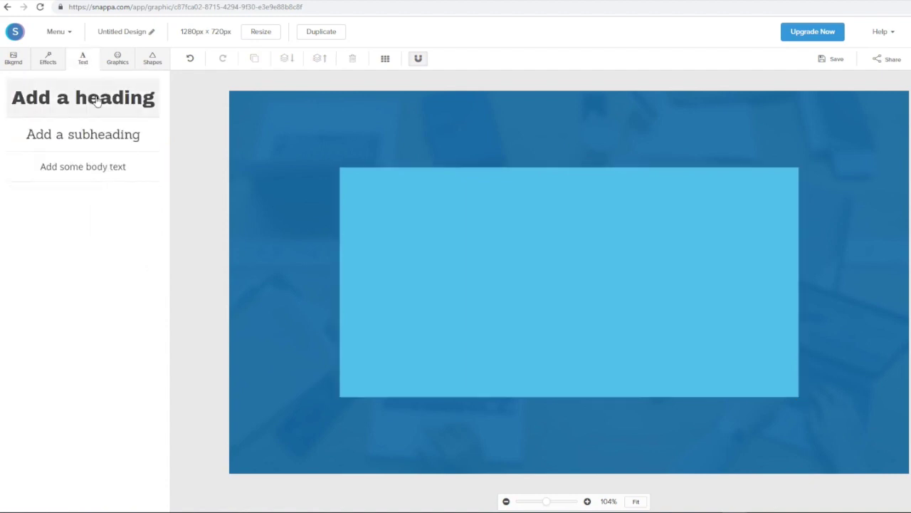
Add a heading inside the light-blue box reading 'HOW TO MAKE A THUMBNAIL FAST IN 2019'
{"action": "left_click", "coordinate": [79, 96]}
{"action": "left_click_drag", "start_coordinate": [520, 277], "coordinate": [514, 218]}
{"action": "double_click", "coordinate": [443, 219]}
{"action": "key", "text": "BackSpace"}
{"action": "type", "text": "h"}
{"action": "key", "text": "BackSpace"}
{"action": "type", "text": "HI"}
{"action": "key", "text": "BackSpace"}
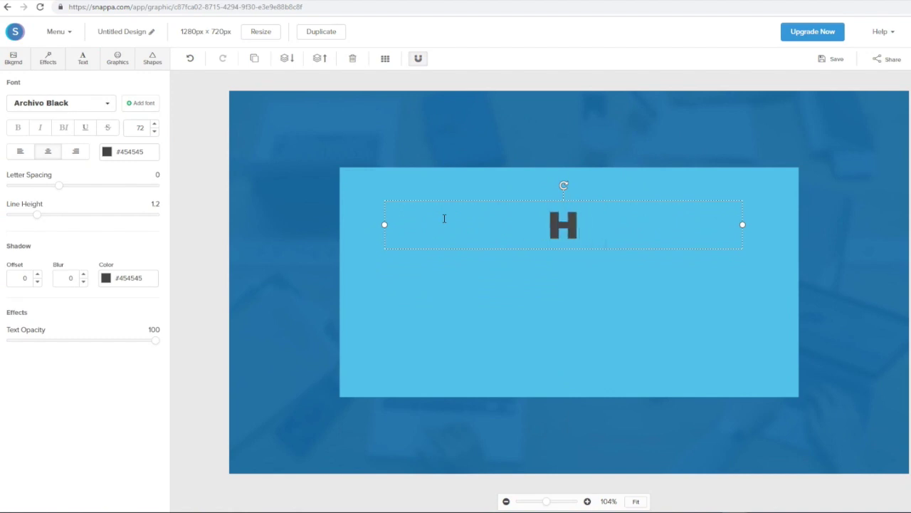
{"action": "type", "text": "OW TO MAKE "}
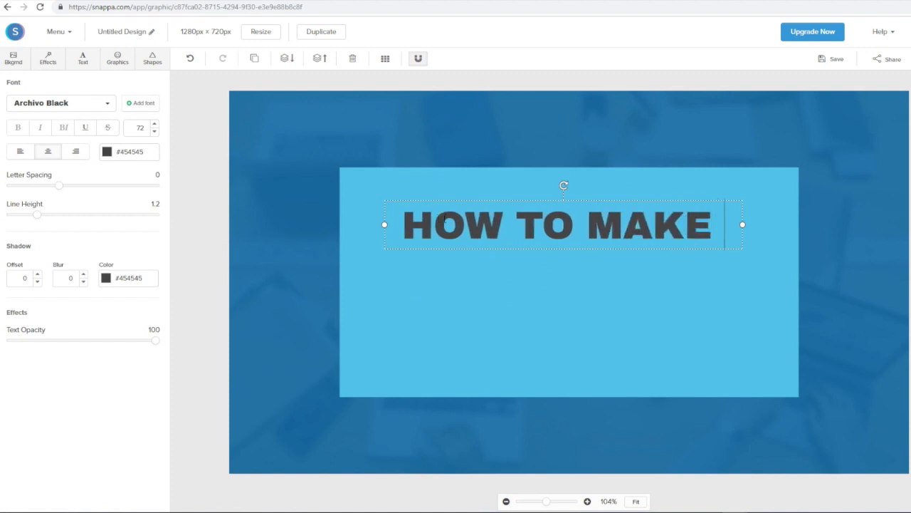
{"action": "type", "text": "A THUM"}
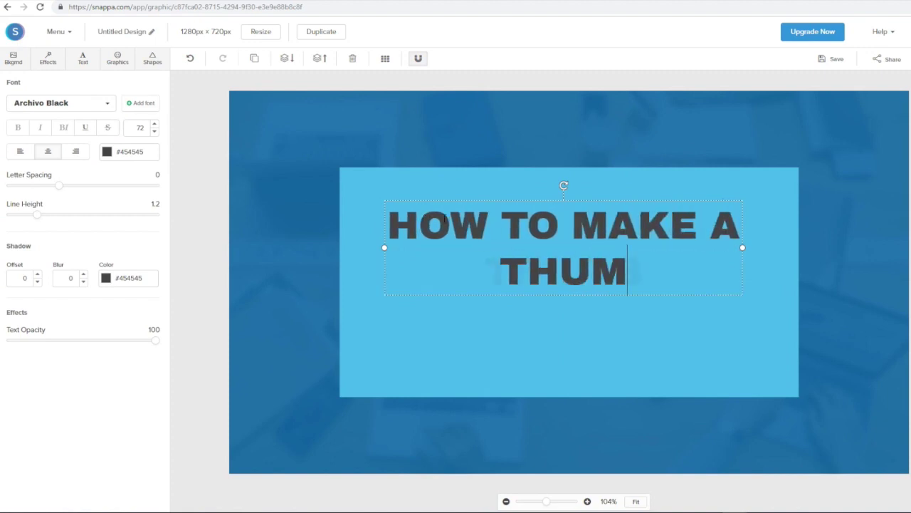
{"action": "type", "text": "BNAIL "}
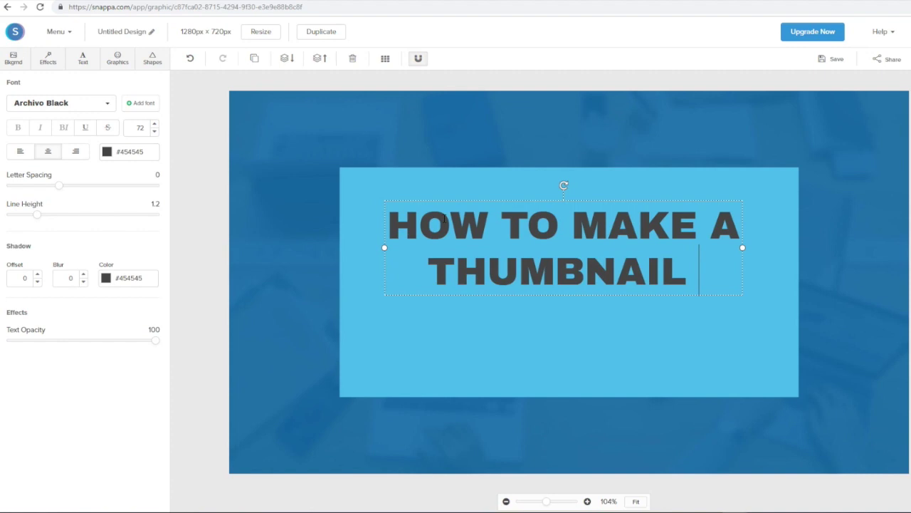
{"action": "type", "text": "FAST "}
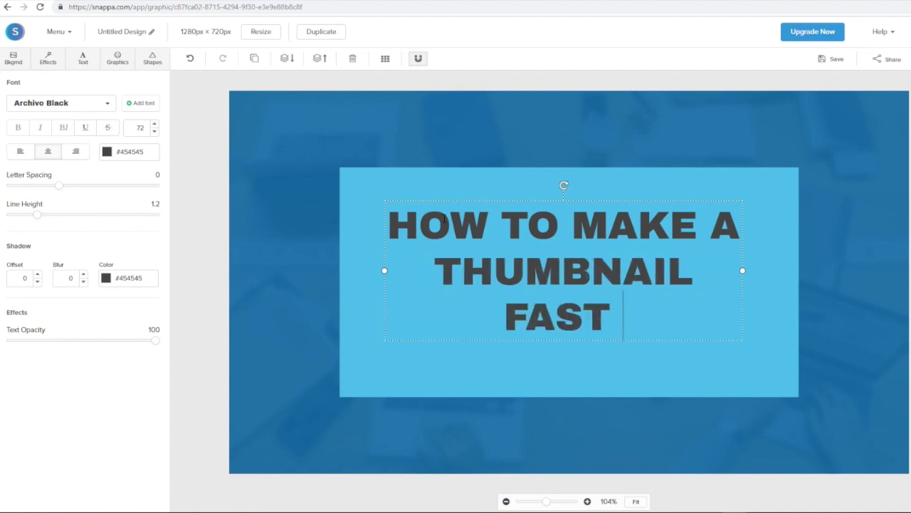
{"action": "type", "text": "IN 2019"}
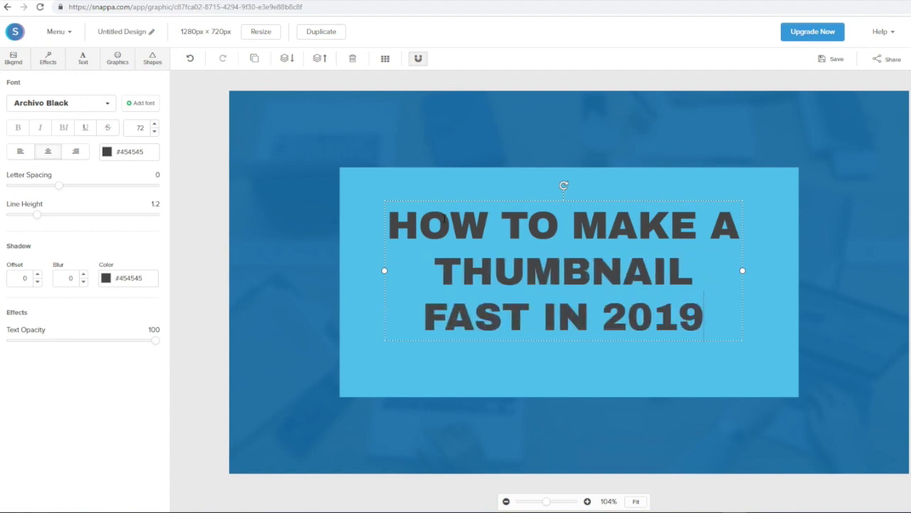
{"action": "left_click", "coordinate": [596, 185]}
Nudge the heading slightly lower in the box and make its text white
{"action": "left_click_drag", "start_coordinate": [565, 227], "coordinate": [568, 240]}
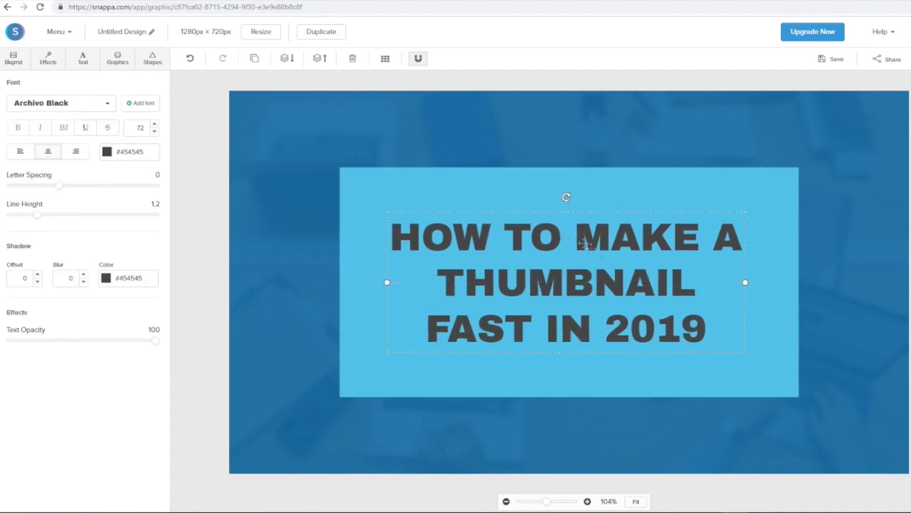
{"action": "left_click", "coordinate": [107, 151]}
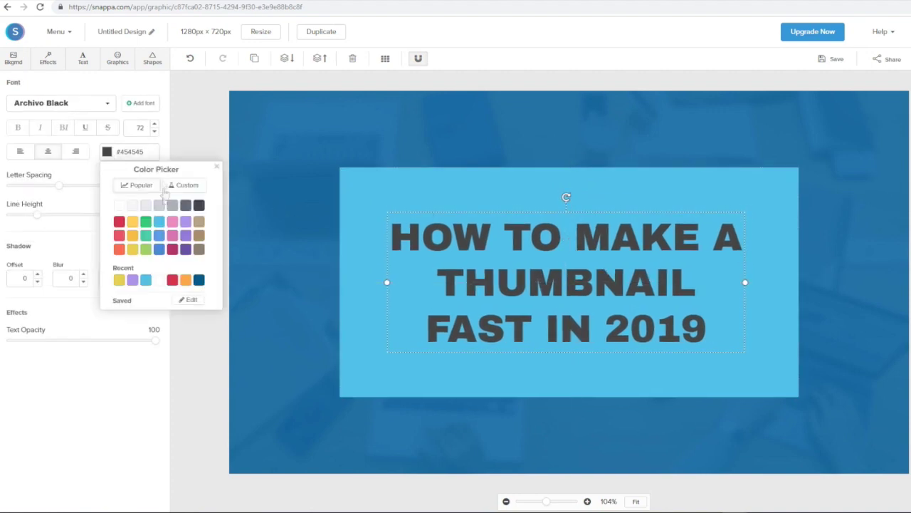
{"action": "left_click", "coordinate": [125, 207]}
{"action": "left_click", "coordinate": [363, 171]}
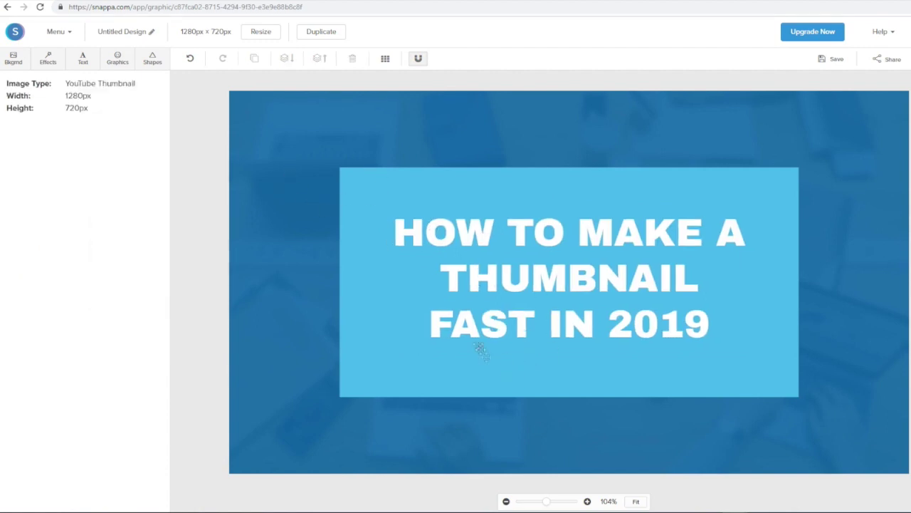
{"action": "left_click_drag", "start_coordinate": [546, 505], "coordinate": [532, 505]}
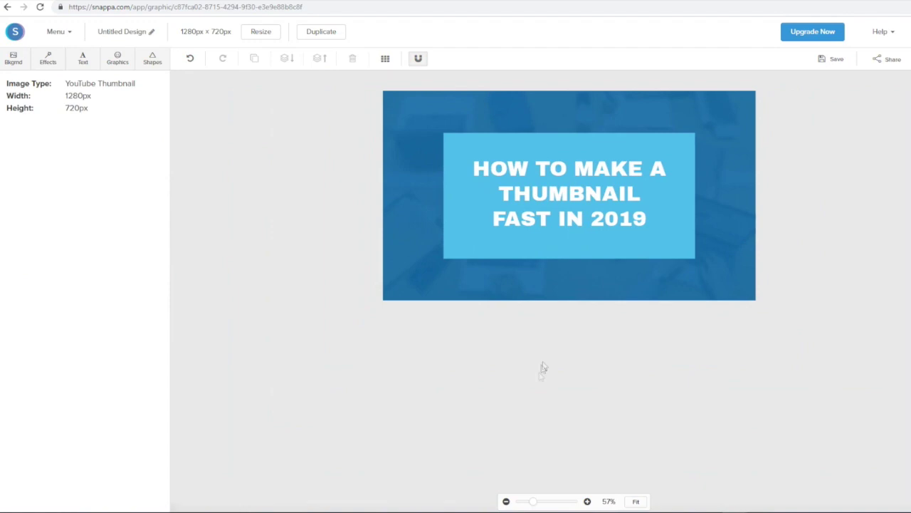
{"action": "left_click_drag", "start_coordinate": [533, 505], "coordinate": [524, 505]}
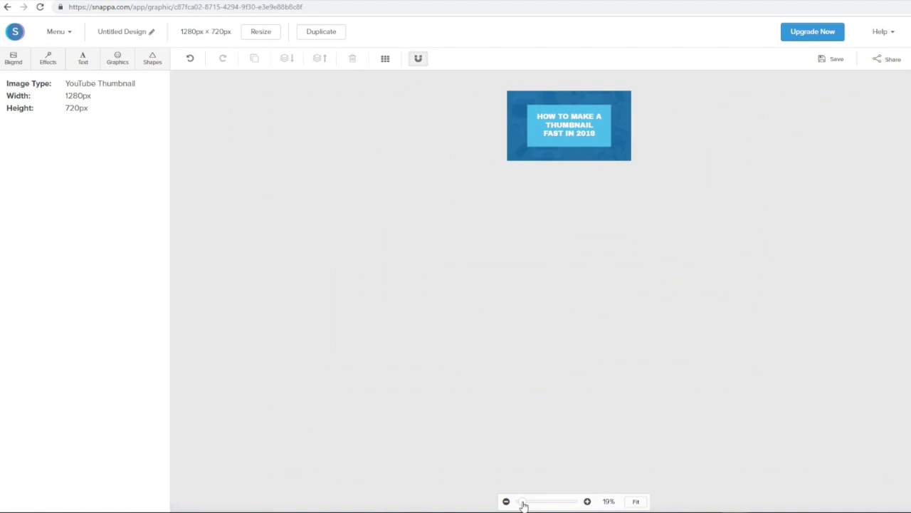
{"action": "left_click_drag", "start_coordinate": [523, 505], "coordinate": [543, 505]}
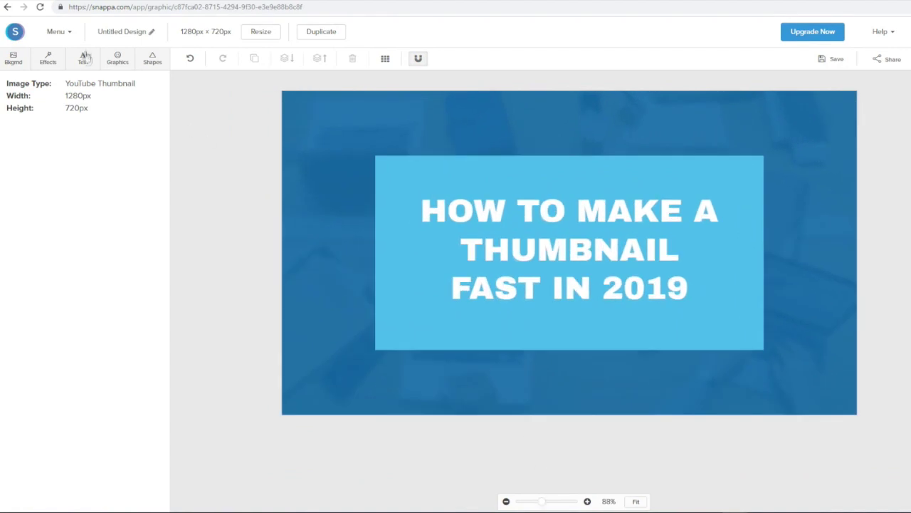
Add a white line stretched beneath 'HOW TO MAKE A' as an underline
{"action": "left_click", "coordinate": [152, 61]}
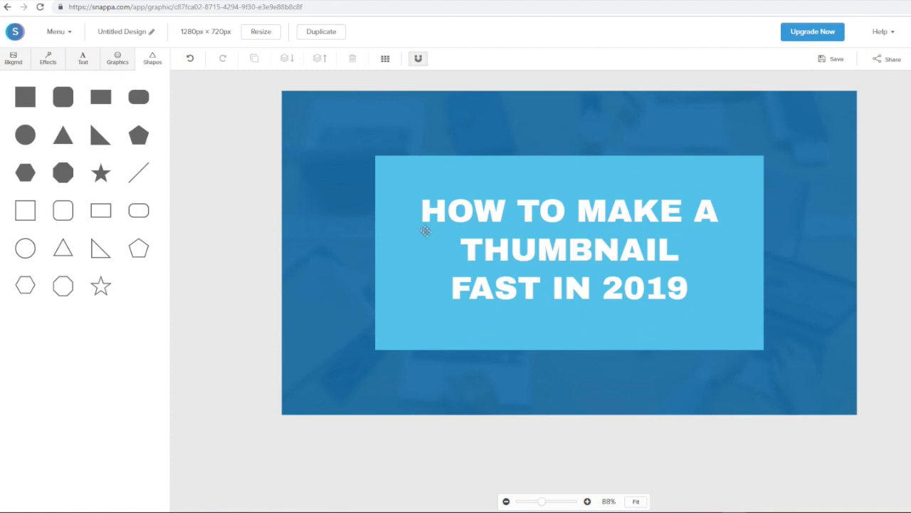
{"action": "left_click_drag", "start_coordinate": [564, 254], "coordinate": [485, 229]}
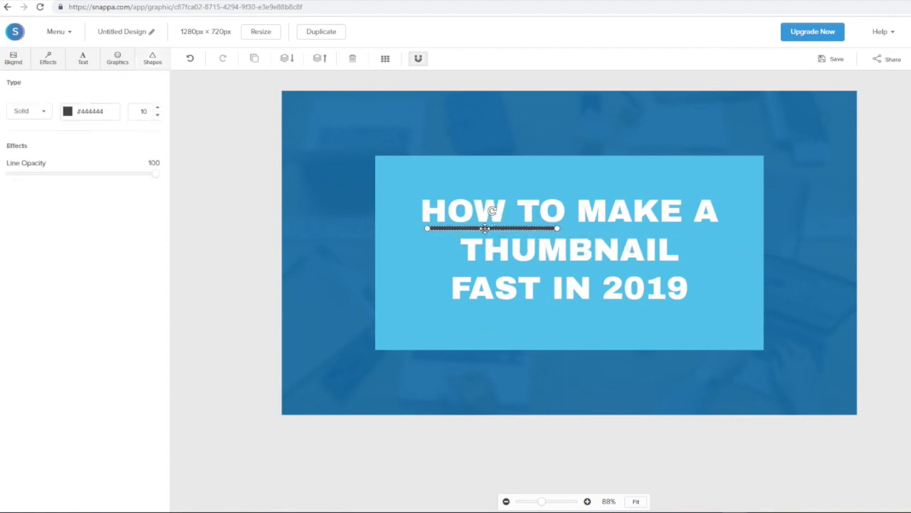
{"action": "left_click_drag", "start_coordinate": [557, 228], "coordinate": [718, 228]}
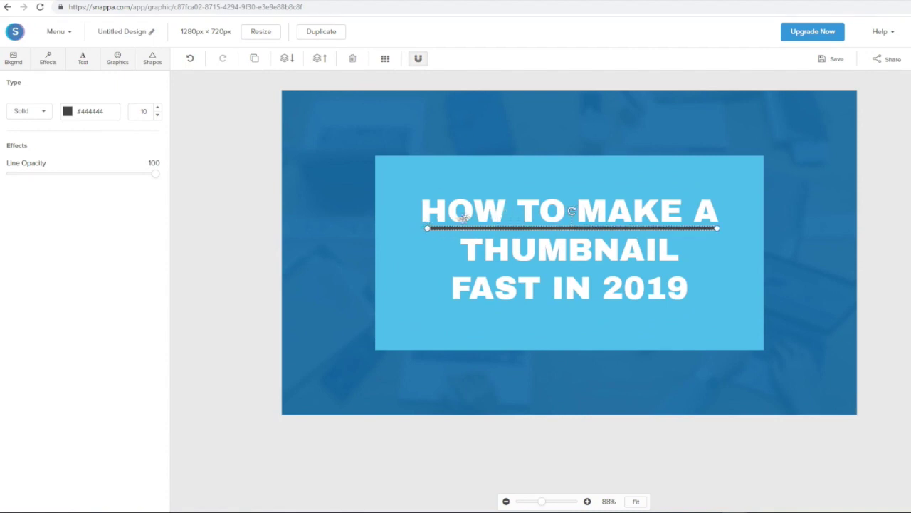
{"action": "left_click", "coordinate": [68, 114]}
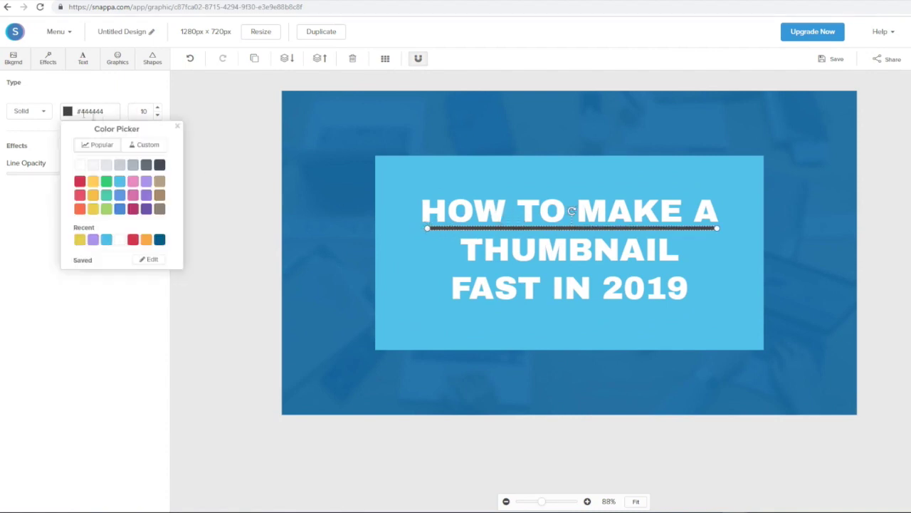
{"action": "left_click", "coordinate": [81, 165]}
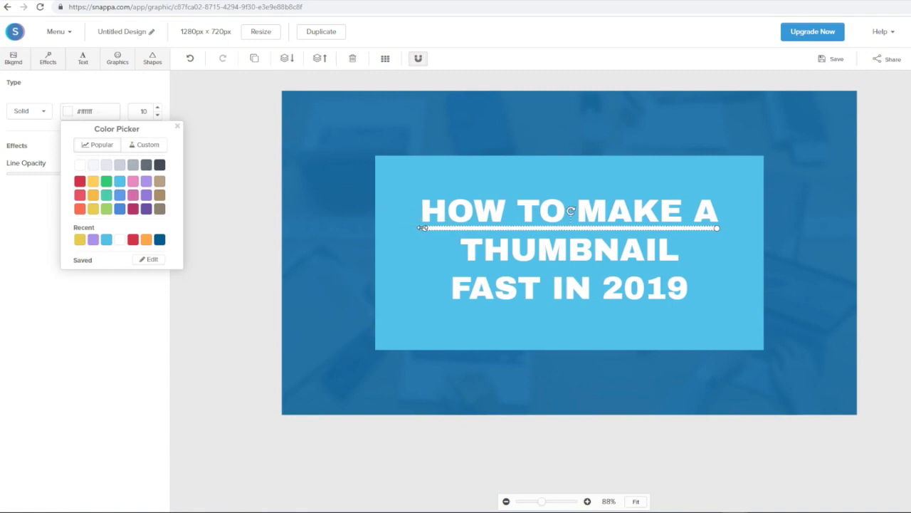
{"action": "key", "text": "ctrl+z"}
{"action": "key", "text": "ctrl+z"}
{"action": "key", "text": "ctrl+z"}
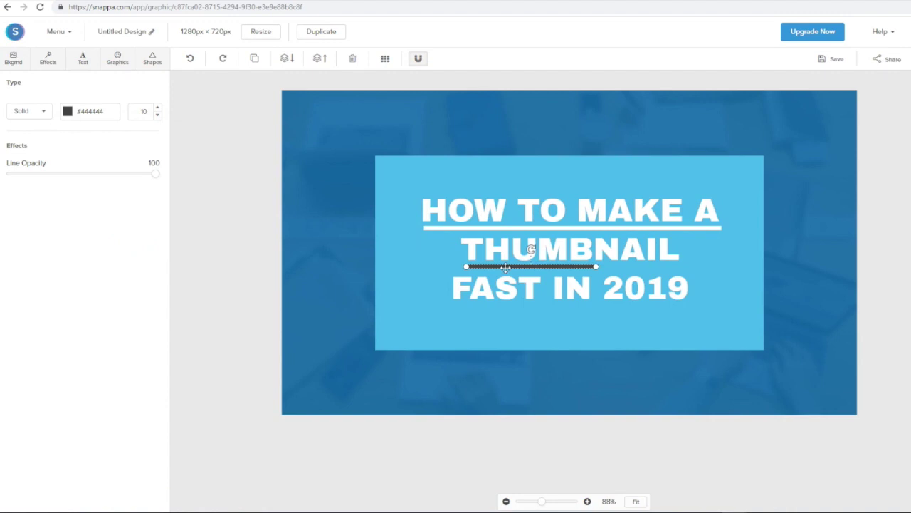
{"action": "key", "text": "ctrl+shift+z"}
{"action": "key", "text": "ctrl+shift+z"}
{"action": "key", "text": "ctrl+shift+z"}
{"action": "left_click", "coordinate": [621, 324]}
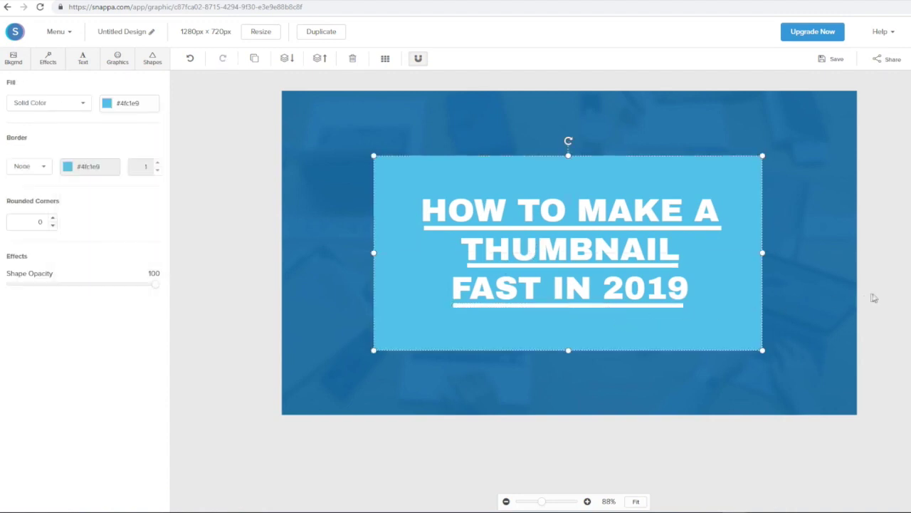
{"action": "left_click", "coordinate": [880, 296]}
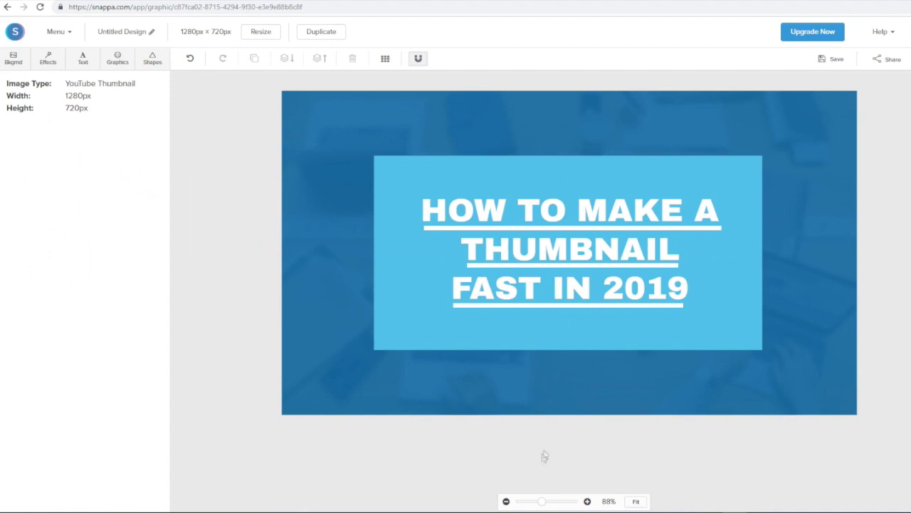
Save the thumbnail design and download it as a high-res PNG
{"action": "mouse_move", "coordinate": [541, 502]}
{"action": "left_mouse_down"}
{"action": "mouse_move", "coordinate": [525, 504]}
{"action": "mouse_move", "coordinate": [539, 504]}
{"action": "left_mouse_up"}
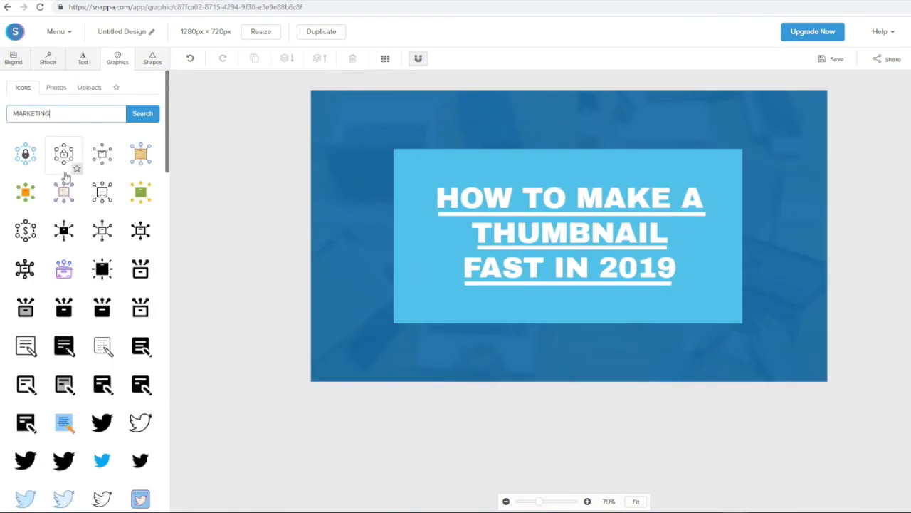
{"action": "scroll", "coordinate": [64, 182], "scroll_direction": "down", "scroll_amount": 3}
{"action": "scroll", "coordinate": [62, 223], "scroll_direction": "down", "scroll_amount": 3}
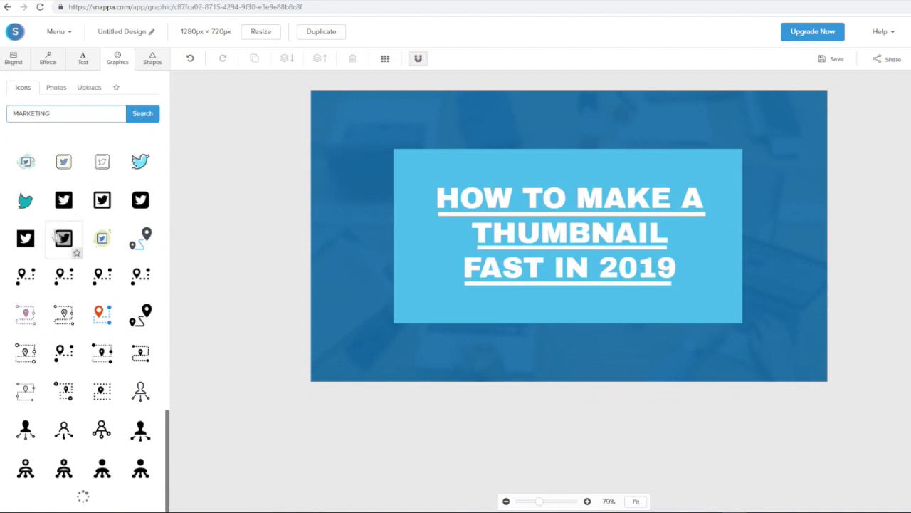
{"action": "left_click", "coordinate": [9, 63]}
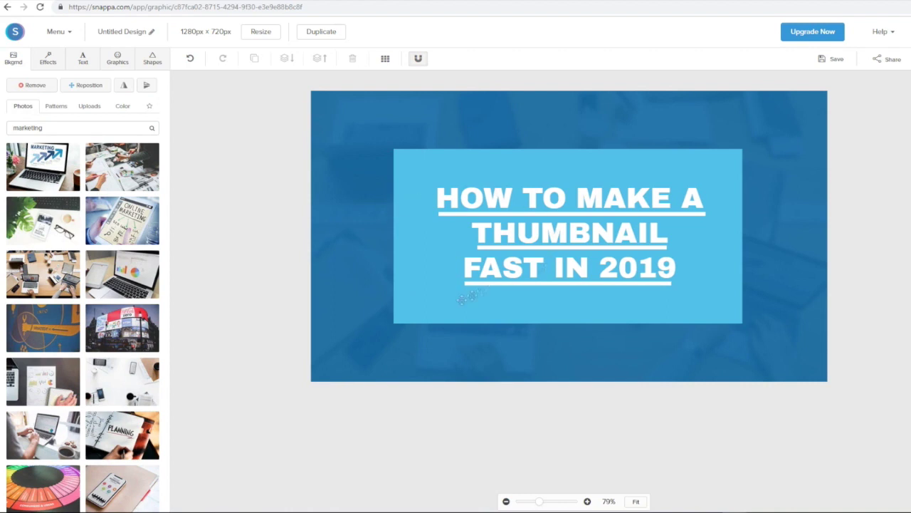
{"action": "left_click", "coordinate": [824, 62]}
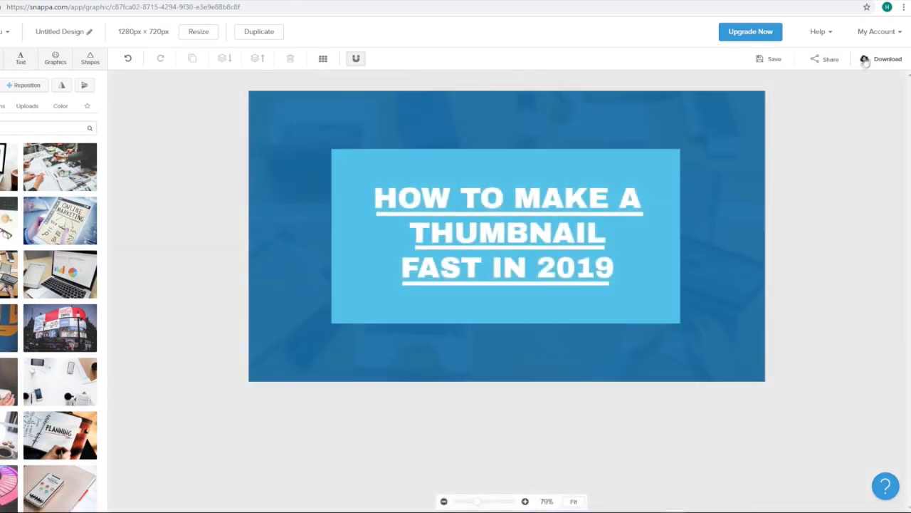
{"action": "left_click", "coordinate": [866, 60]}
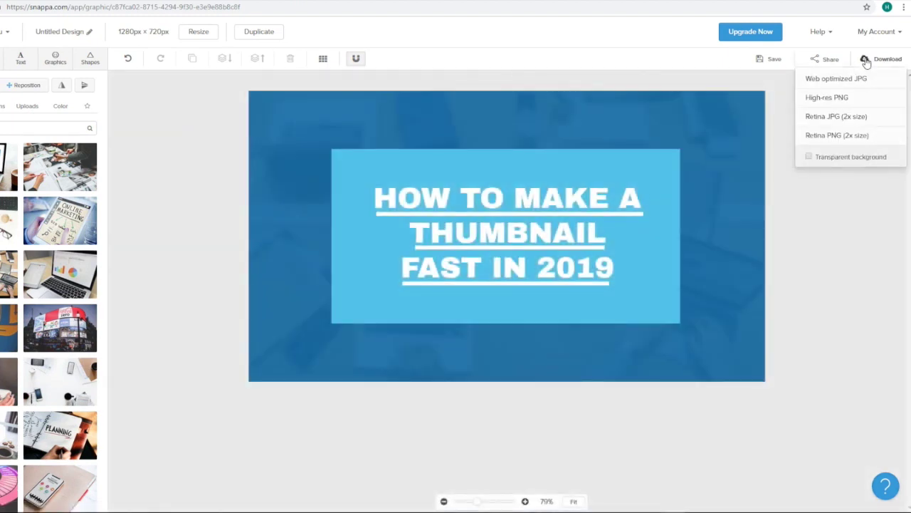
{"action": "left_click", "coordinate": [826, 99]}
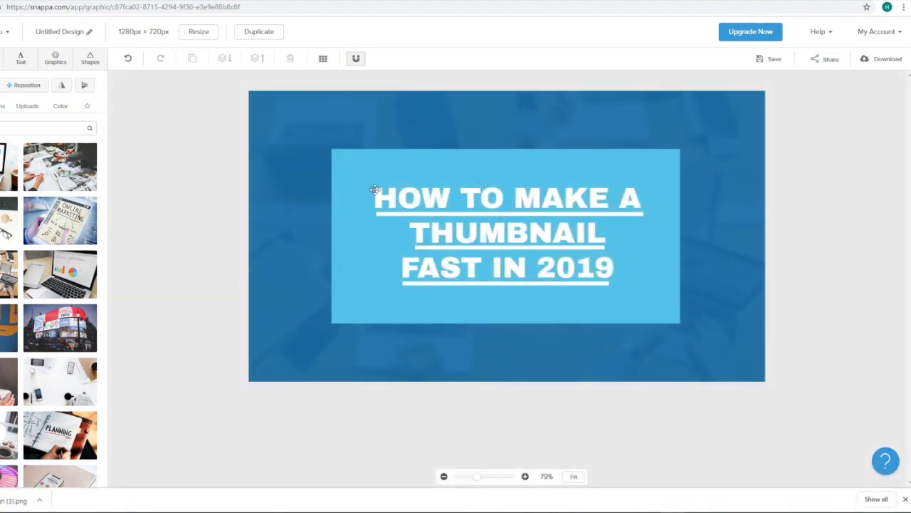
{"action": "left_click", "coordinate": [21, 502]}
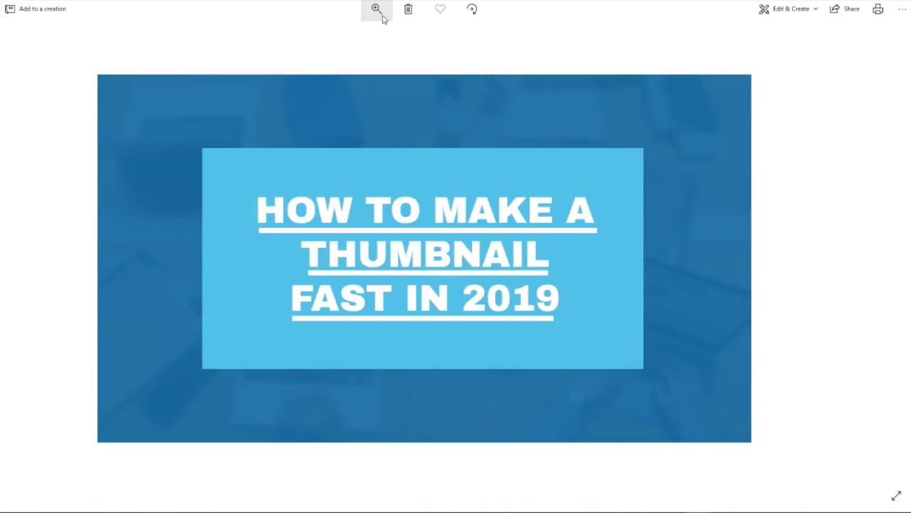
{"action": "left_click", "coordinate": [376, 8]}
{"action": "mouse_move", "coordinate": [334, 34]}
{"action": "left_mouse_down"}
{"action": "mouse_move", "coordinate": [352, 36]}
{"action": "mouse_move", "coordinate": [333, 34]}
{"action": "left_mouse_up"}
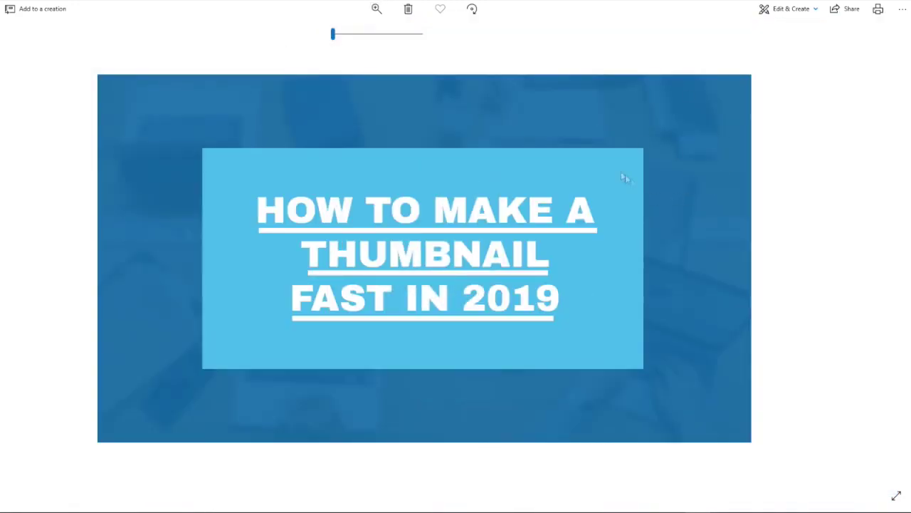
{"action": "left_click", "coordinate": [901, 10]}
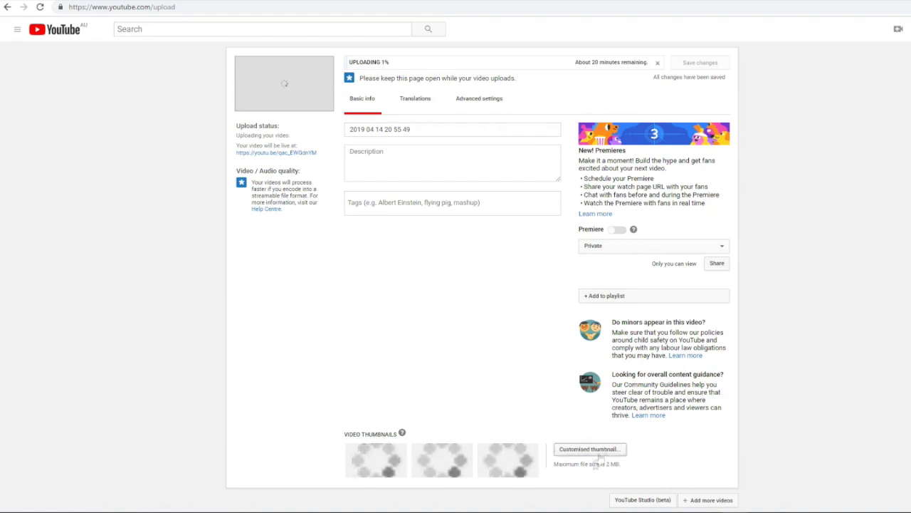
Begin choosing a custom thumbnail file for the video, then cancel the file dialog
{"action": "left_click", "coordinate": [591, 448]}
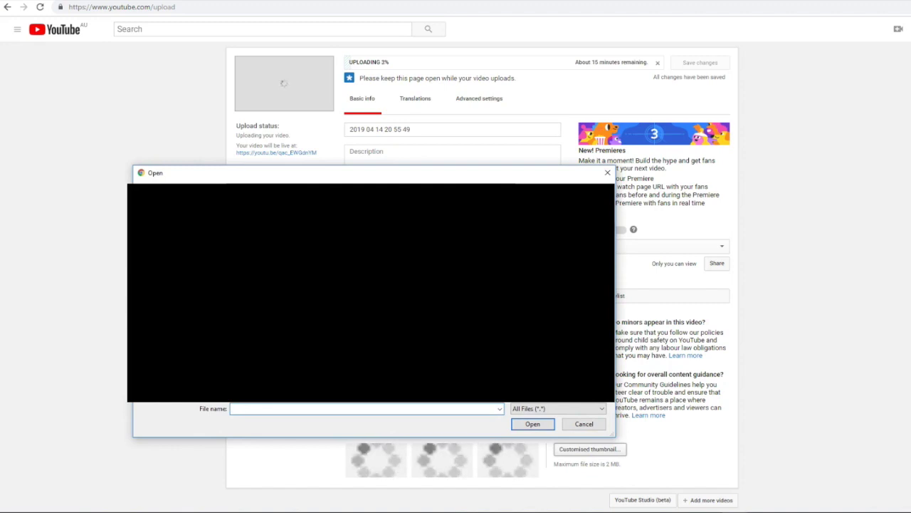
{"action": "left_click", "coordinate": [584, 425]}
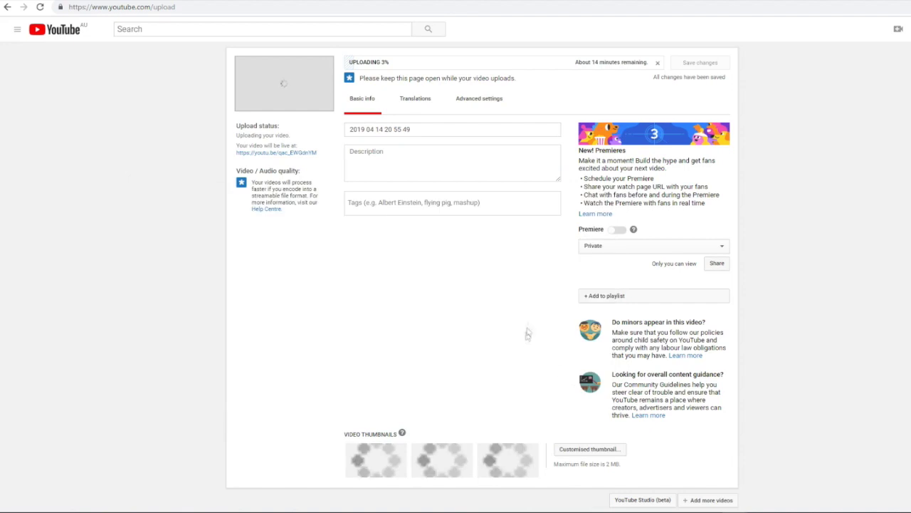